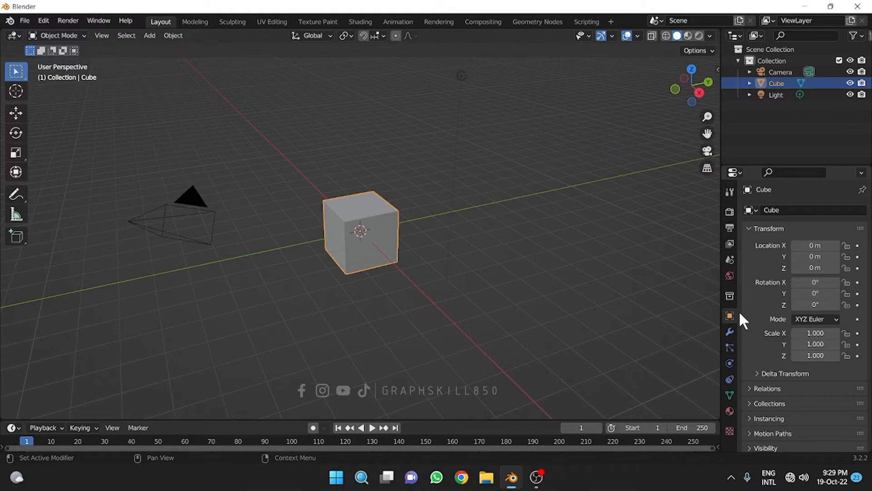
# - Delete the default cube from the scene
pyautogui.click(729, 332)
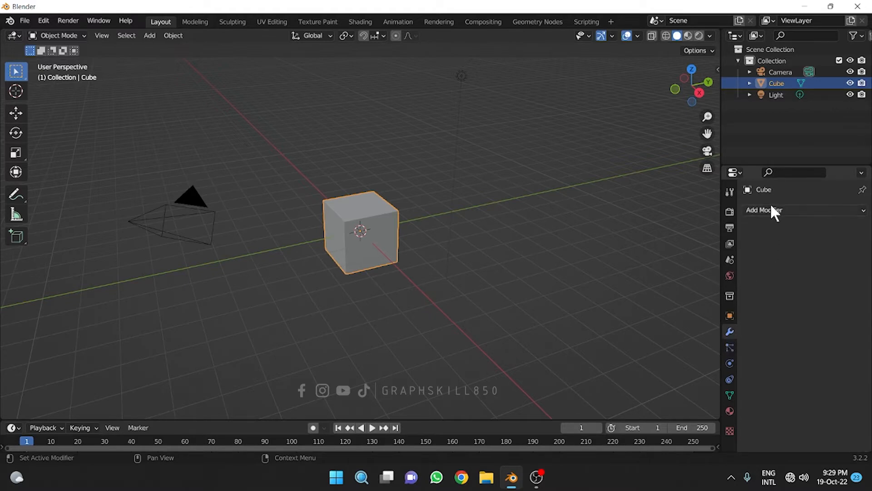
pyautogui.click(771, 210)
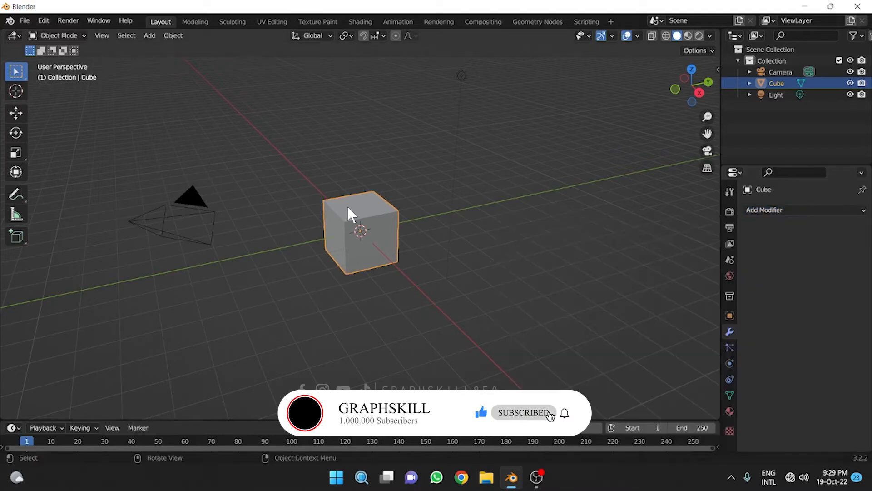
pyautogui.press('Delete')
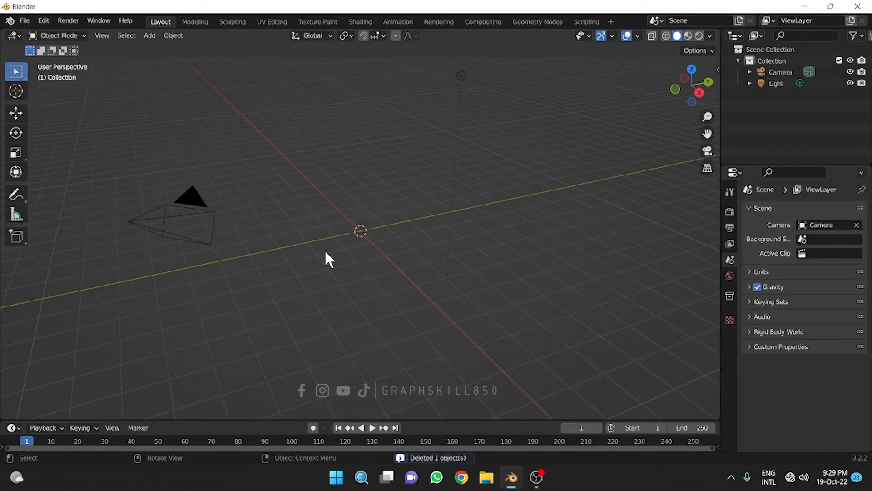
# - Add a Bezier curve at the scene origin and delete it again
pyautogui.hotkey('shift', 'a')
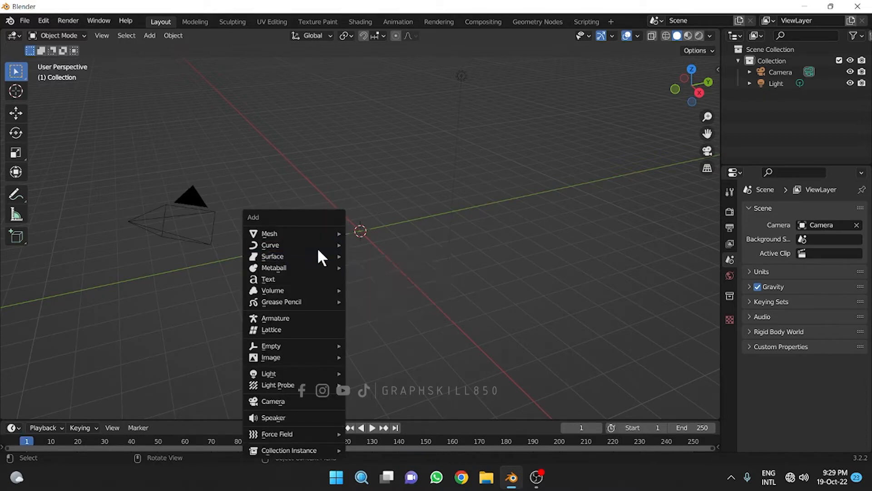
pyautogui.moveTo(312, 247)
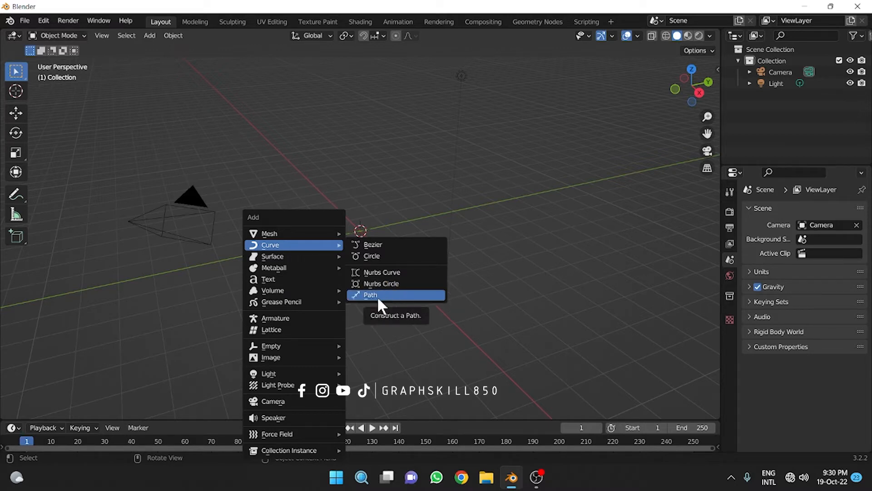
pyautogui.click(368, 247)
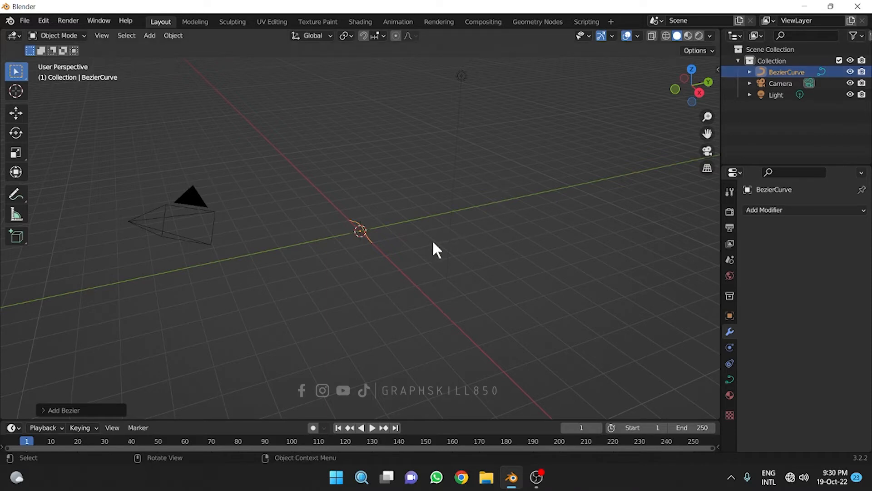
pyautogui.press('Delete')
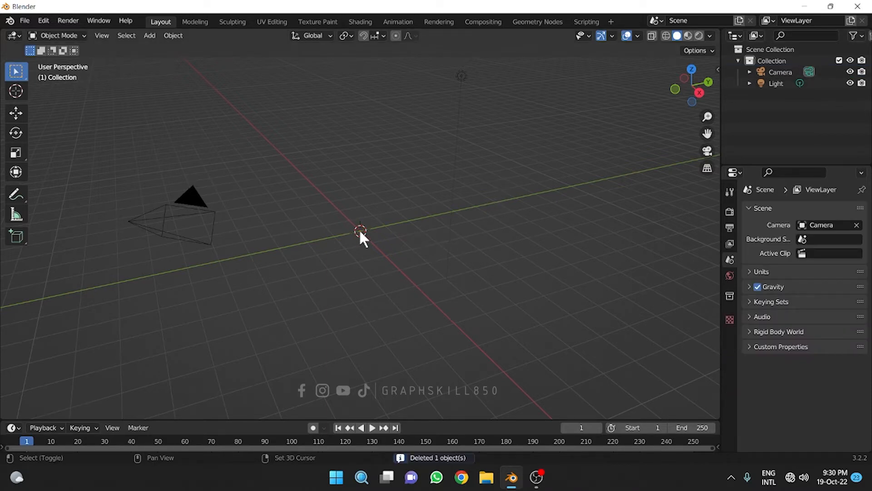
# - Add a Bezier circle at the scene origin and delete it again
pyautogui.hotkey('shift', 'a')
pyautogui.moveTo(323, 233)
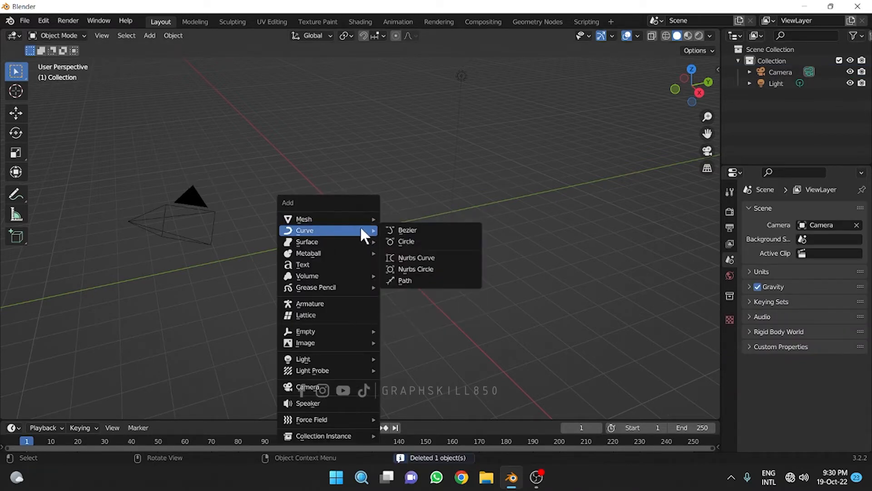
pyautogui.click(419, 240)
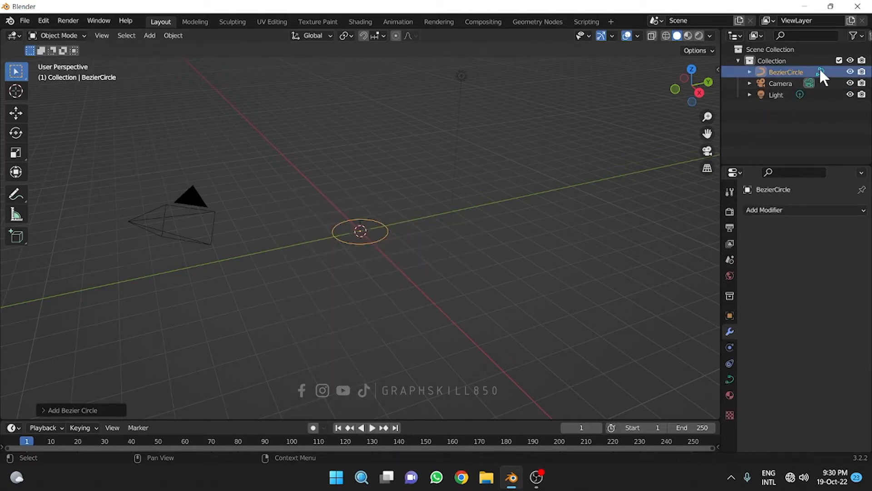
pyautogui.click(374, 258)
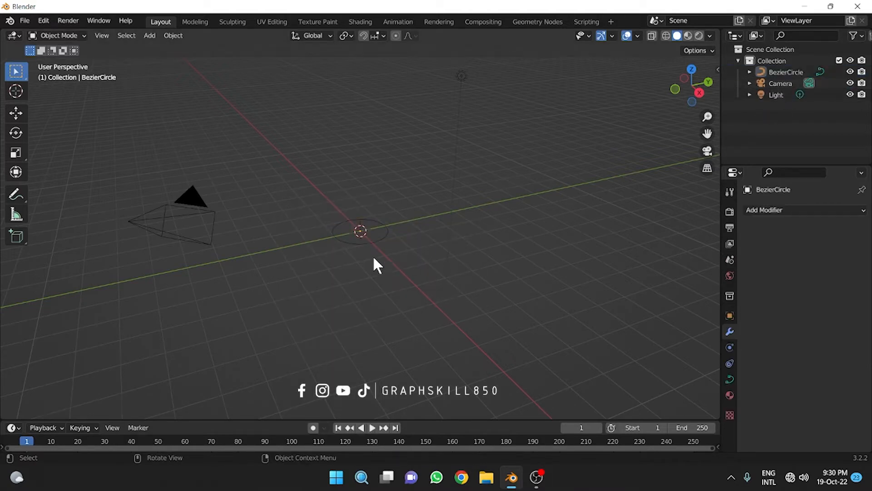
pyautogui.click(370, 241)
pyautogui.press('Delete')
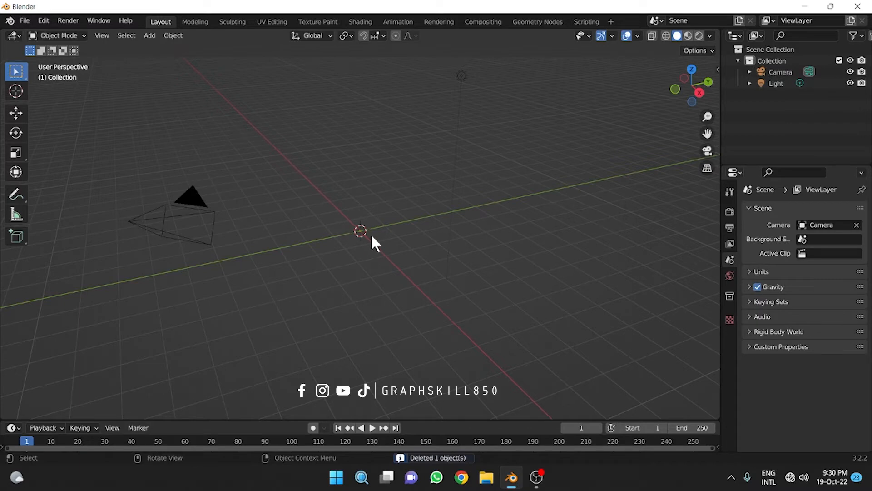
# - Add a mesh circle at the scene origin and delete it again
pyautogui.hotkey('shift', 'a')
pyautogui.moveTo(320, 225)
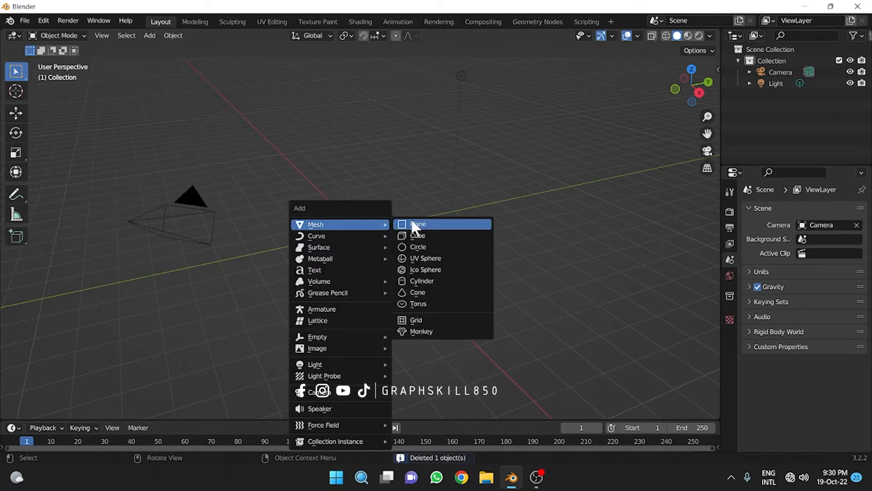
pyautogui.click(440, 245)
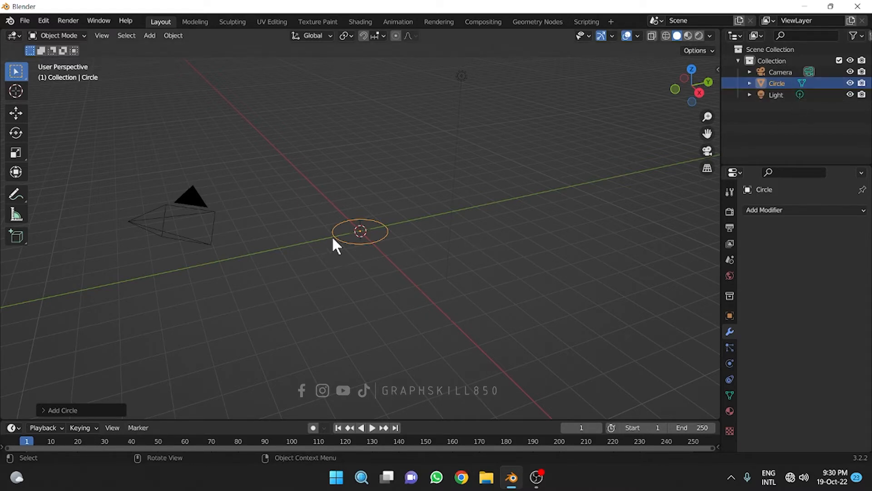
pyautogui.press('Delete')
# - Add a Bezier curve at the scene origin and check its shape from above and in perspective
pyautogui.hotkey('shift', 'a')
pyautogui.moveTo(333, 244)
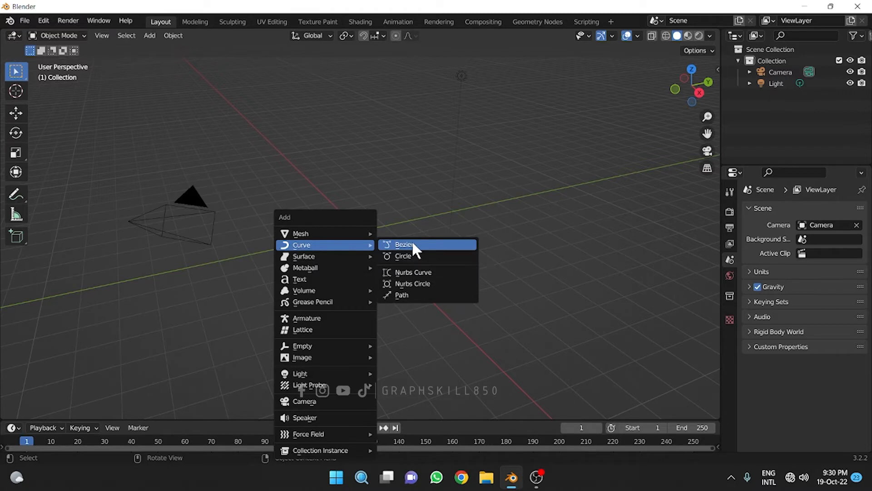
pyautogui.click(411, 242)
pyautogui.moveTo(346, 231); pyautogui.dragTo(254, 290, button='middle')
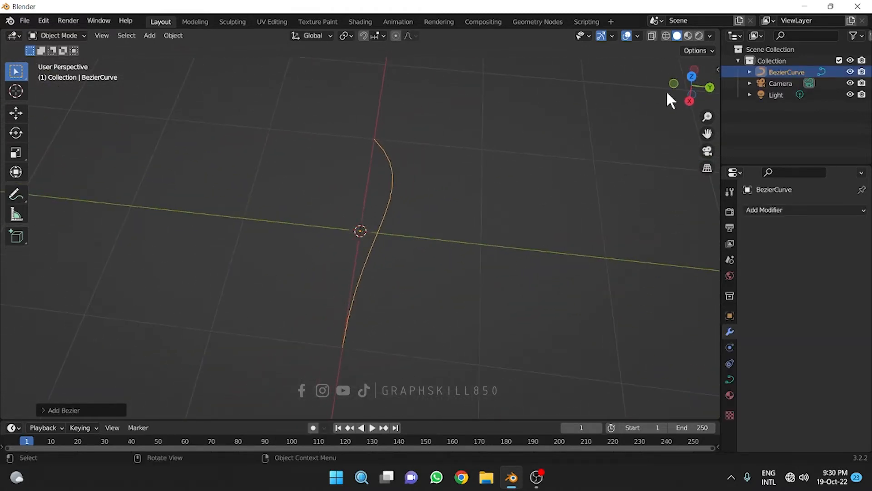
pyautogui.click(692, 74)
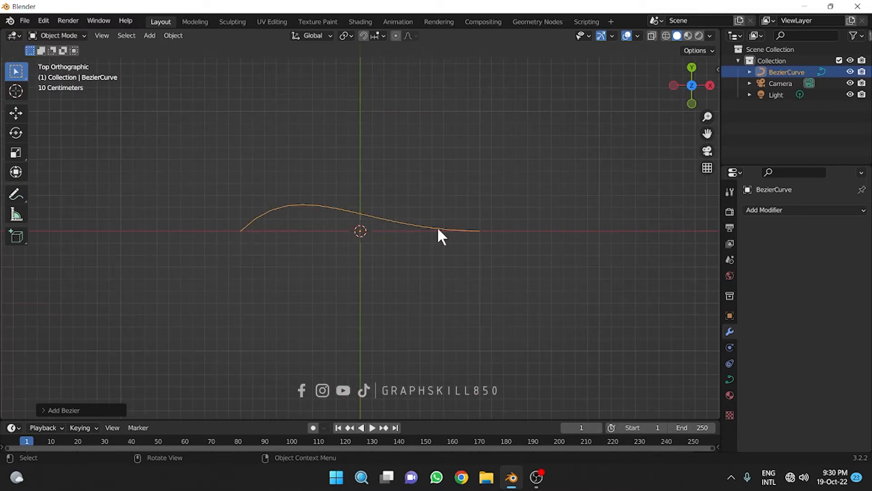
pyautogui.moveTo(226, 250); pyautogui.dragTo(350, 203, button='middle')
pyautogui.click(358, 199)
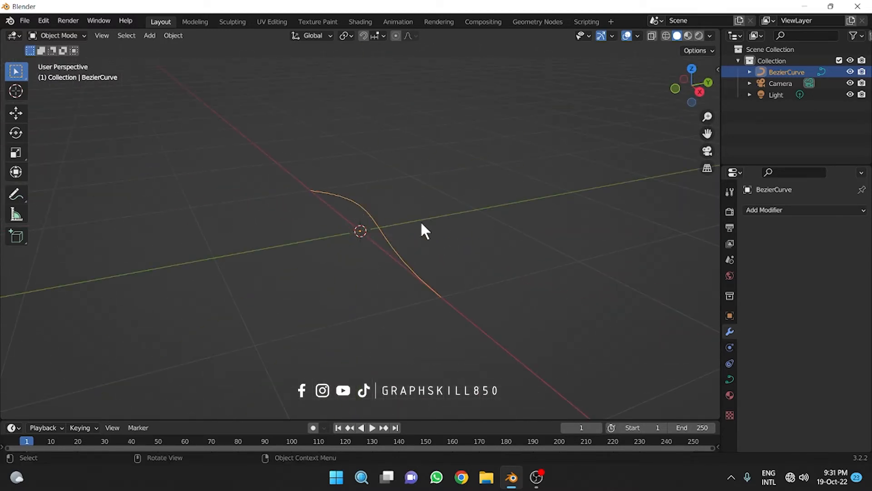
# - Add a Screw modifier to the Bezier curve
pyautogui.click(781, 212)
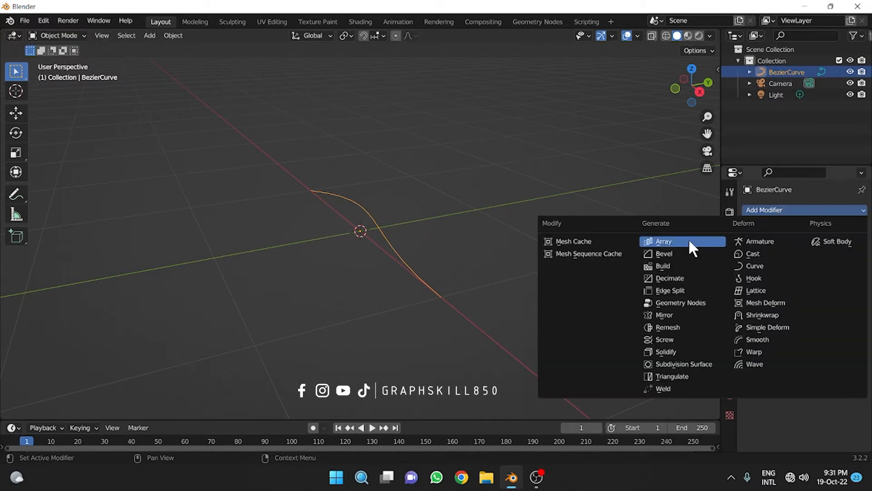
pyautogui.click(656, 341)
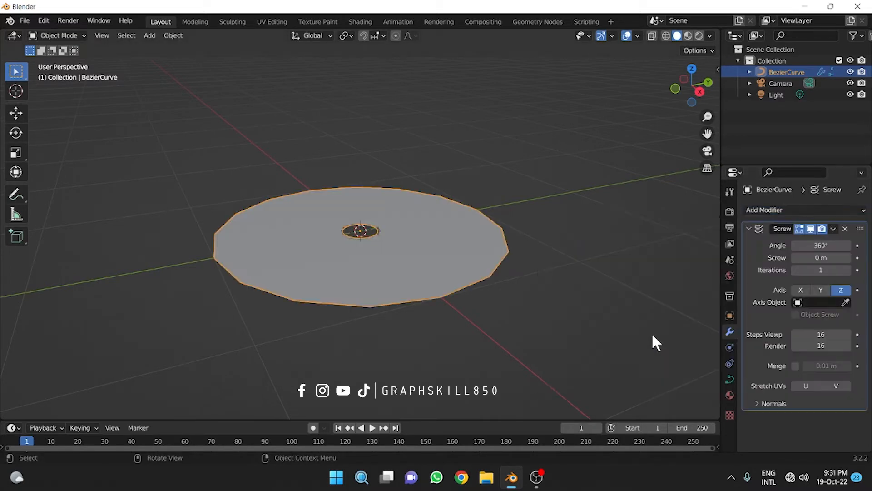
pyautogui.scroll(-2, 432, 271)
pyautogui.moveTo(385, 269)
pyautogui.mouseDown(button='middle')
pyautogui.moveTo(408, 247)
pyautogui.moveTo(386, 259)
pyautogui.mouseUp(button='middle')
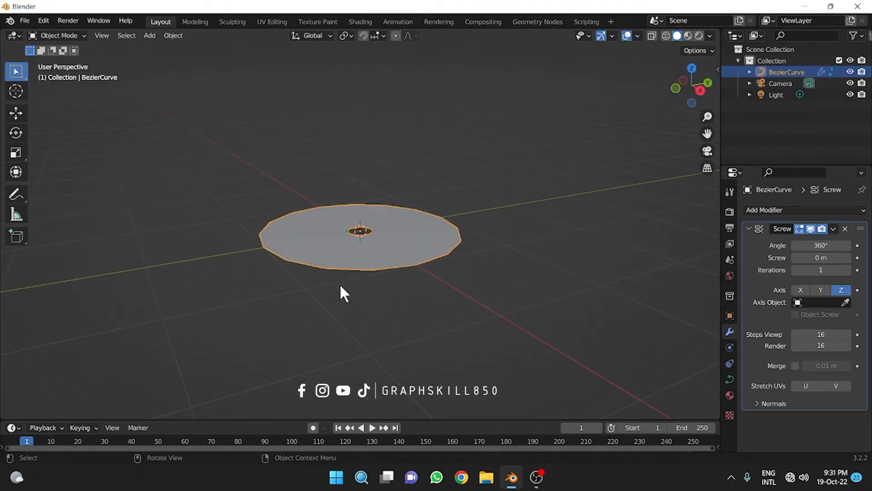
pyautogui.moveTo(343, 290); pyautogui.dragTo(400, 296, button='middle')
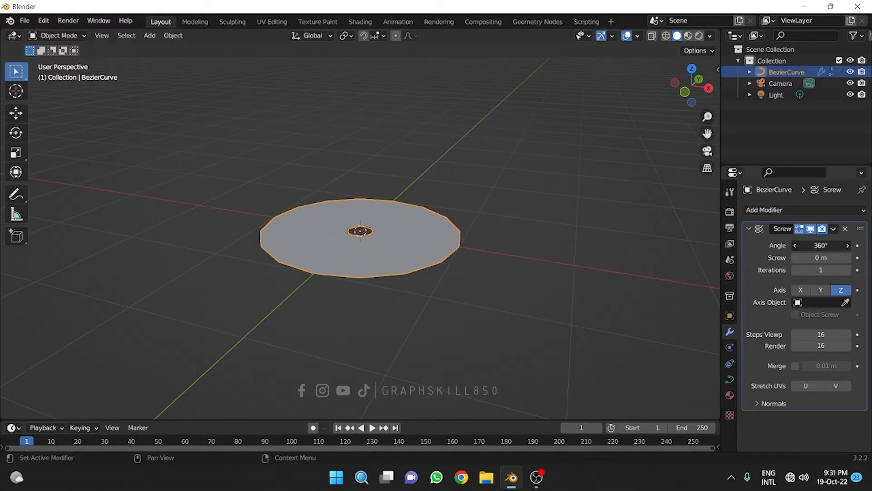
# - Try Screw modifier angles of 144° and -13°, ending with the angle set to 0°
pyautogui.moveTo(820, 245); pyautogui.dragTo(770, 245)
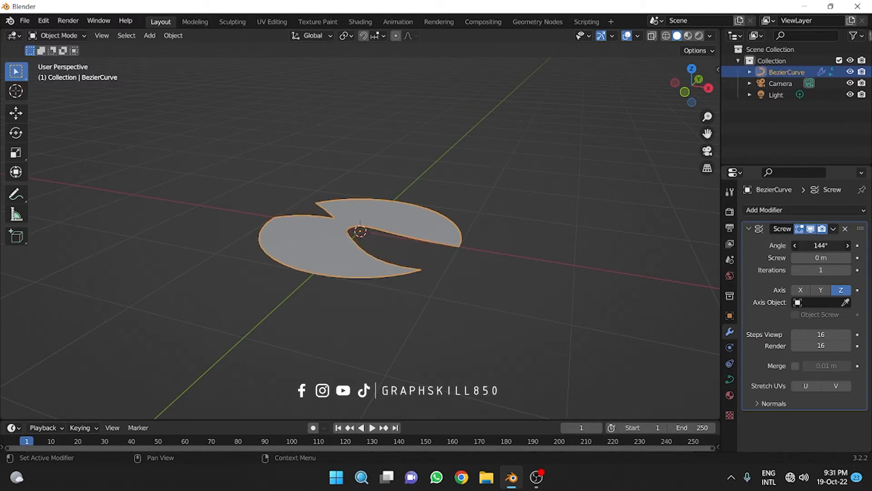
pyautogui.moveTo(771, 245)
pyautogui.mouseDown()
pyautogui.moveTo(793, 246)
pyautogui.moveTo(774, 245)
pyautogui.mouseUp()
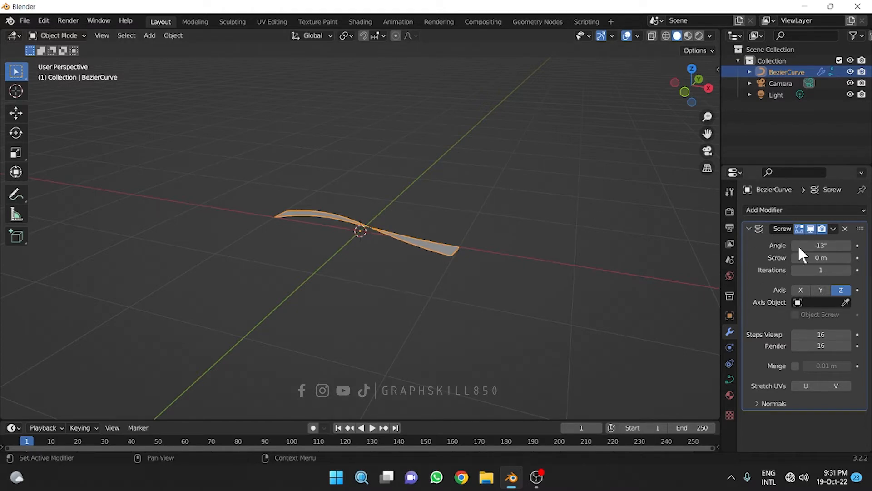
pyautogui.click(823, 246)
pyautogui.write('0')
pyautogui.press('Return')
# - Raise the Screw modifier's angle slightly to 0.9° and inspect the thin swept surface
pyautogui.moveTo(379, 274); pyautogui.dragTo(277, 352, button='middle')
pyautogui.moveTo(832, 244); pyautogui.dragTo(850, 245)
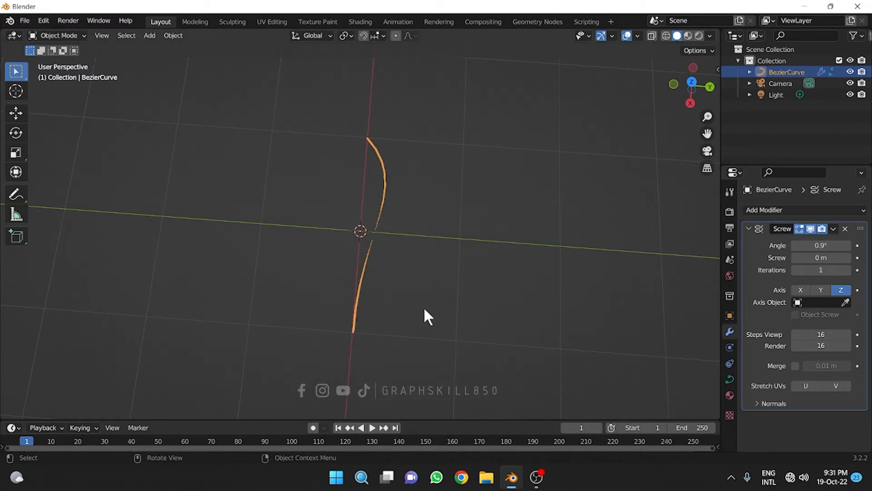
pyautogui.moveTo(423, 306); pyautogui.dragTo(595, 237, button='middle')
# - Set the Screw modifier's angle back to 360°
pyautogui.click(822, 245)
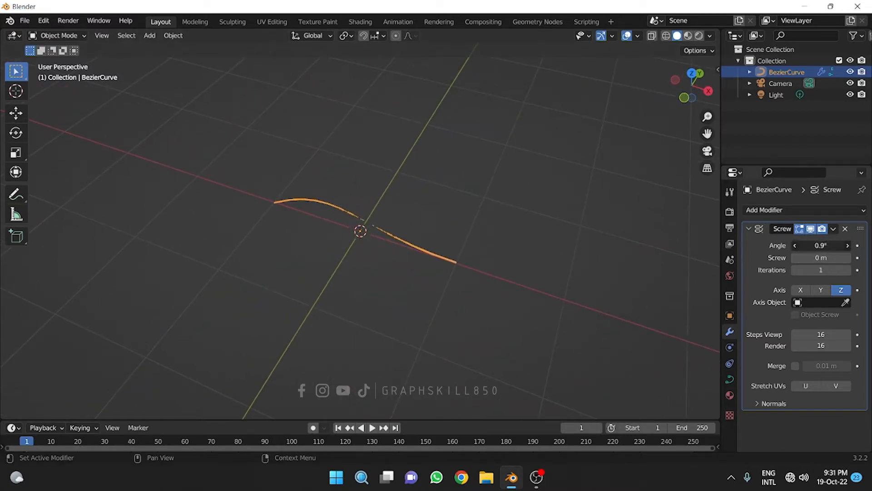
pyautogui.write('2')
pyautogui.press('Return')
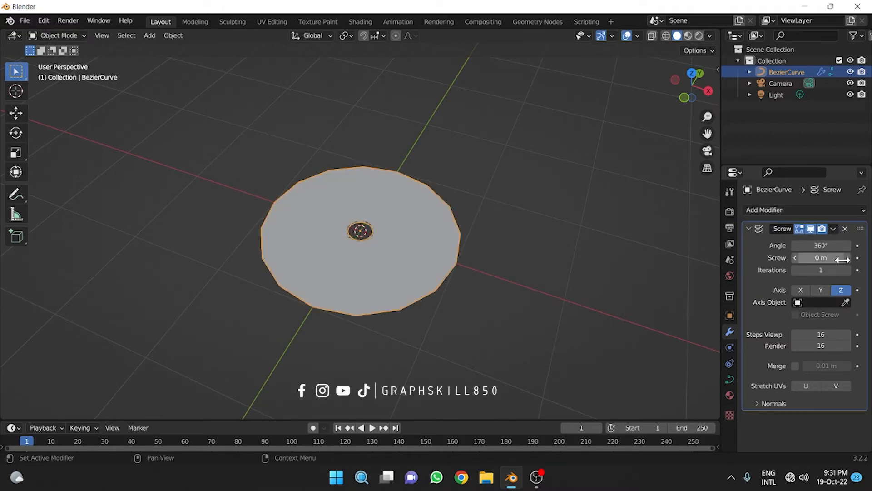
# - Increase the modifier's Screw offset to 4.4 m to stretch the disc into a vertical spiral
pyautogui.moveTo(572, 302); pyautogui.dragTo(571, 257, button='middle')
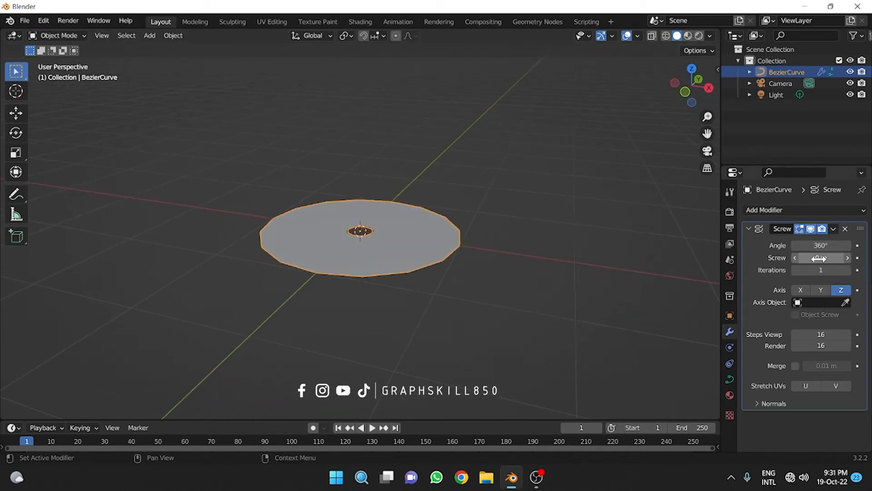
pyautogui.moveTo(819, 258); pyautogui.dragTo(820, 258)
pyautogui.moveTo(475, 268); pyautogui.dragTo(421, 268, button='middle')
pyautogui.moveTo(356, 113); pyautogui.dragTo(382, 252, button='middle')
pyautogui.moveTo(820, 258); pyautogui.dragTo(827, 258)
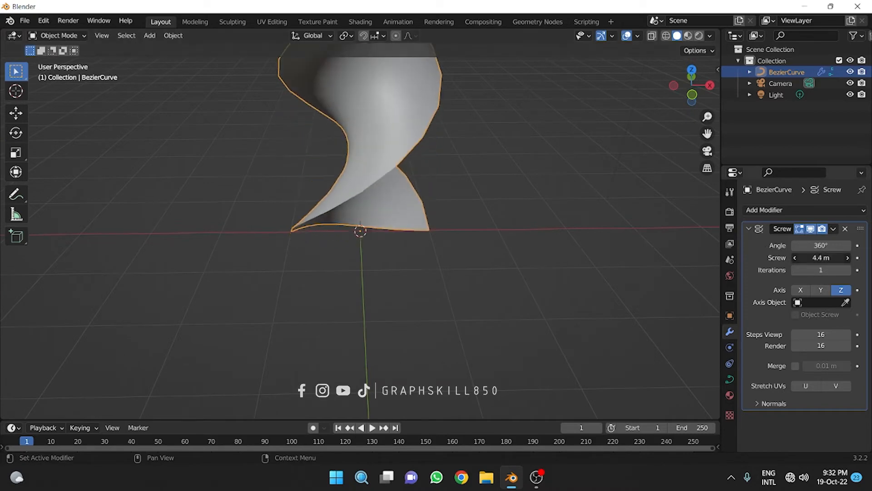
# - Raise the Screw modifier's iterations to 3 and view the whole spiral
pyautogui.scroll(-6, 400, 265)
pyautogui.moveTo(378, 265)
pyautogui.mouseDown(button='middle')
pyautogui.moveTo(237, 268)
pyautogui.moveTo(363, 270)
pyautogui.mouseUp(button='middle')
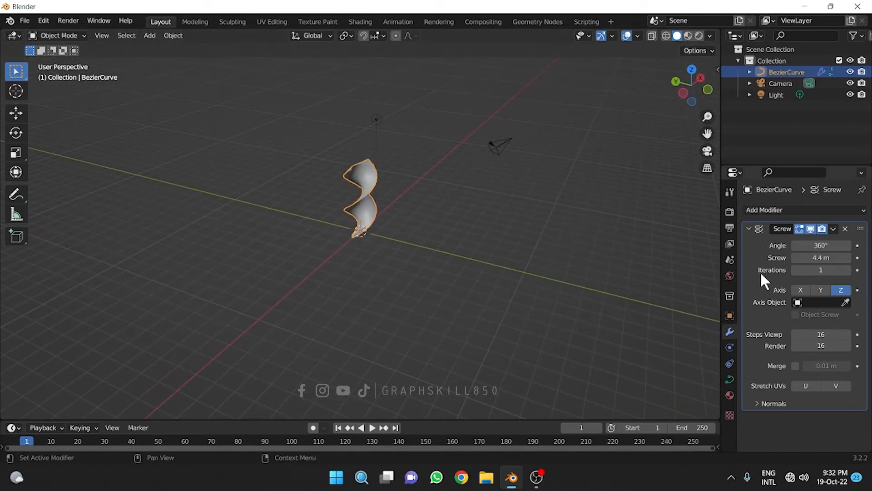
pyautogui.click(847, 270)
pyautogui.click(847, 270)
pyautogui.scroll(-4, 508, 277)
pyautogui.moveTo(508, 277); pyautogui.dragTo(481, 258, button='middle')
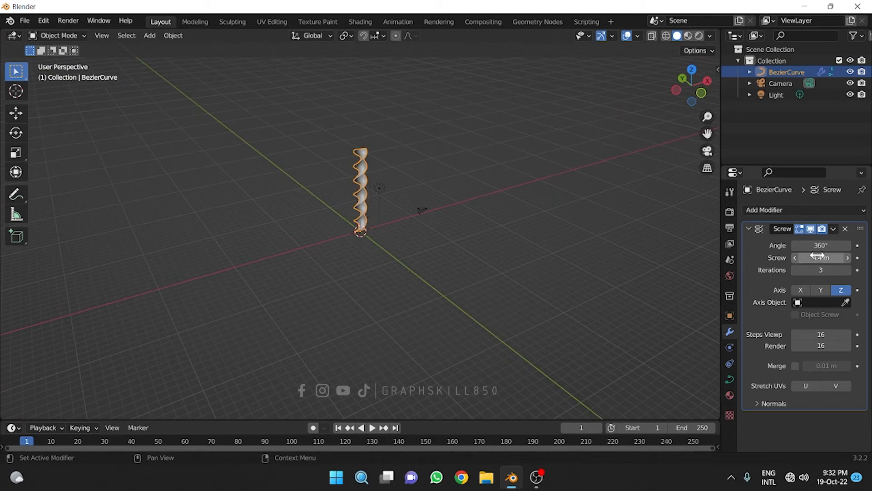
# - Reduce the Screw modifier's iterations to 1 and set its Screw offset to 2 m
pyautogui.click(796, 270)
pyautogui.click(795, 270)
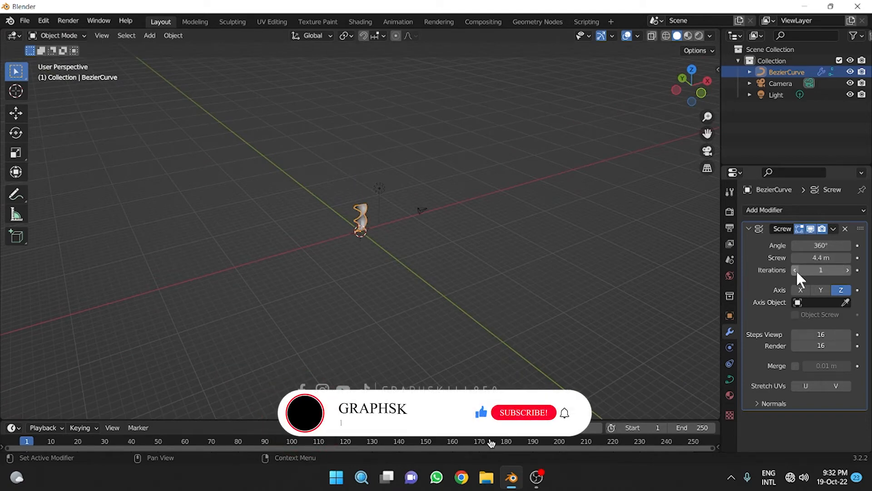
pyautogui.click(815, 257)
pyautogui.write('2')
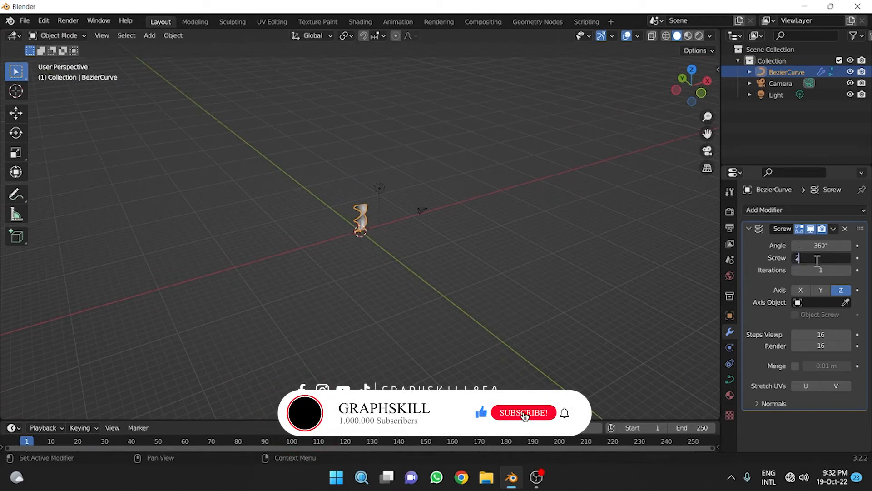
pyautogui.press('Return')
pyautogui.scroll(5, 372, 236)
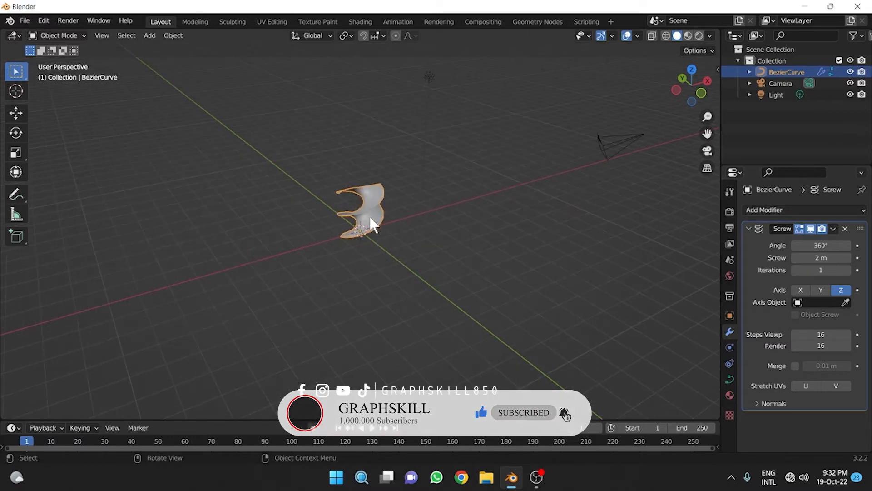
# - Set the Screw modifier's iterations to 3 for the 2 m spiral
pyautogui.click(846, 270)
pyautogui.click(846, 270)
pyautogui.click(846, 270)
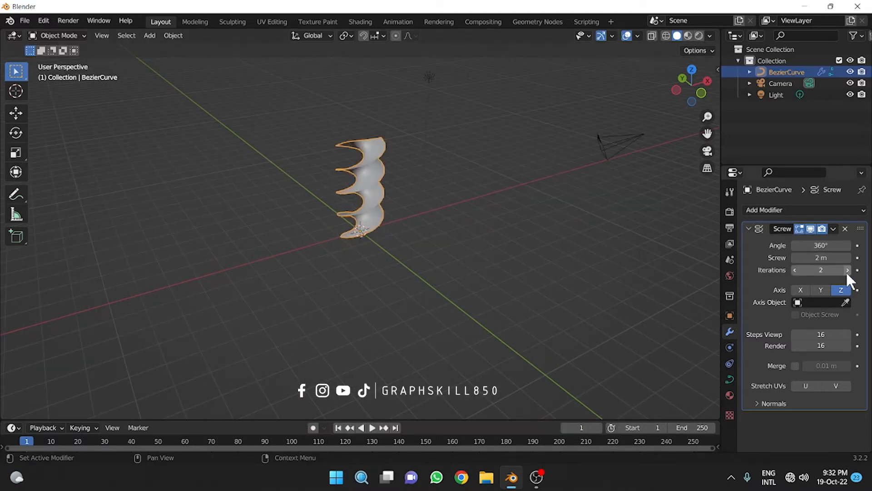
pyautogui.click(846, 271)
pyautogui.click(845, 271)
pyautogui.scroll(-1, 413, 163)
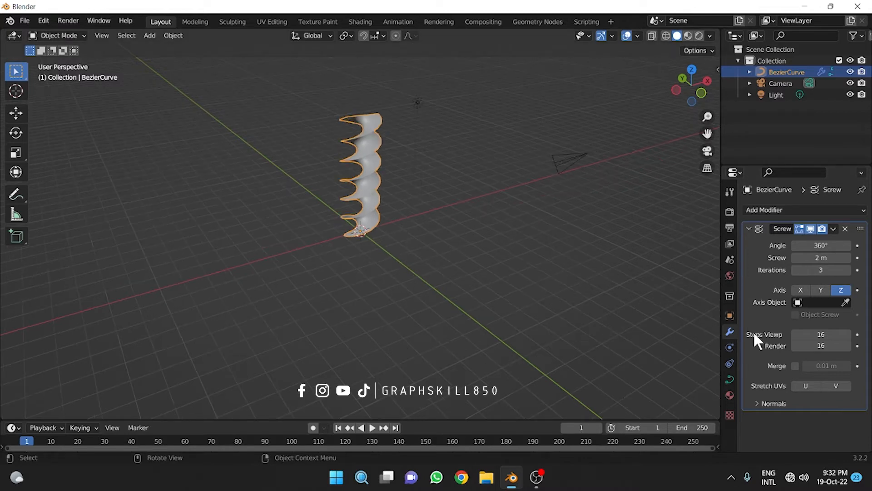
# - Raise the Screw modifier's iterations to 7 for a taller spiral
pyautogui.moveTo(590, 263); pyautogui.dragTo(342, 262, button='middle')
pyautogui.click(848, 270)
pyautogui.click(848, 270)
pyautogui.click(847, 270)
pyautogui.click(847, 270)
pyautogui.scroll(7, 362, 207)
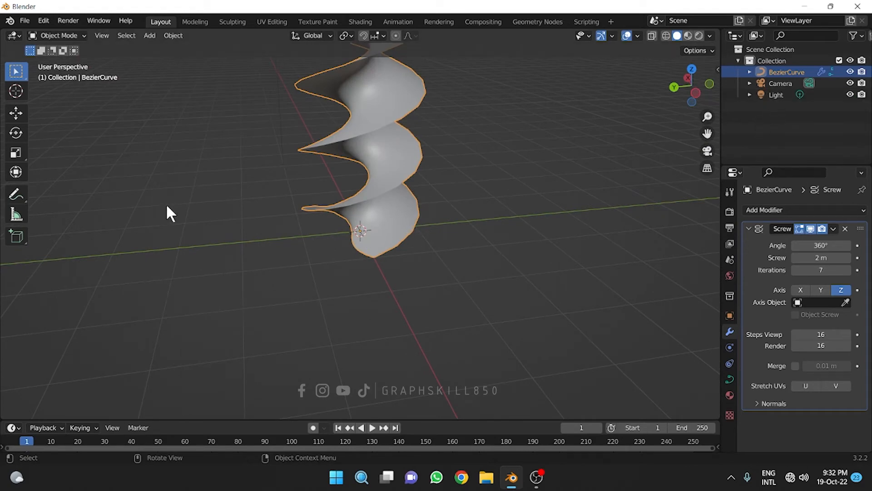
# - Enter Edit Mode on the Bezier curve and activate the Move tool
pyautogui.press('Tab')
pyautogui.moveTo(288, 272); pyautogui.dragTo(435, 298, button='middle')
pyautogui.moveTo(331, 227); pyautogui.dragTo(304, 225, button='middle')
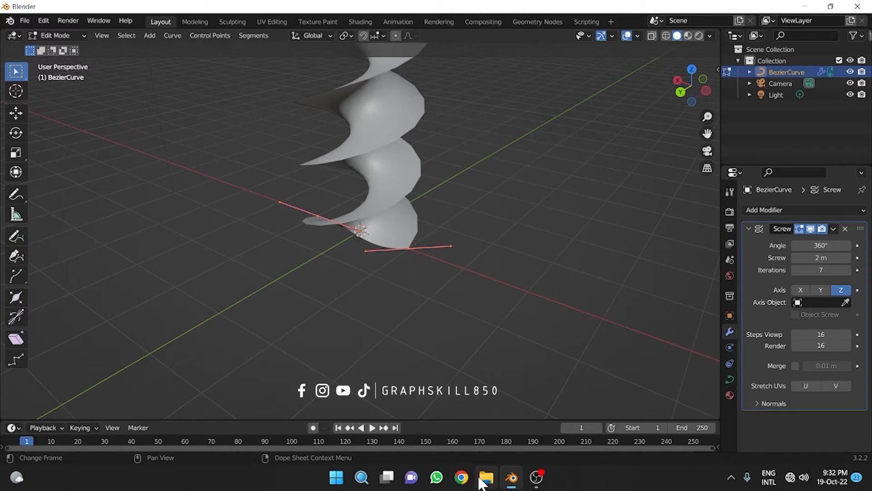
pyautogui.moveTo(421, 245); pyautogui.dragTo(369, 270, button='middle')
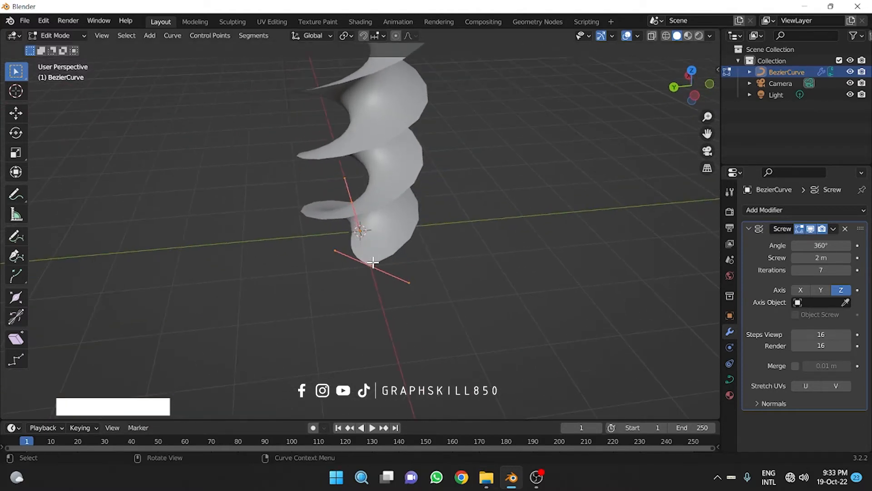
pyautogui.scroll(-4, 434, 224)
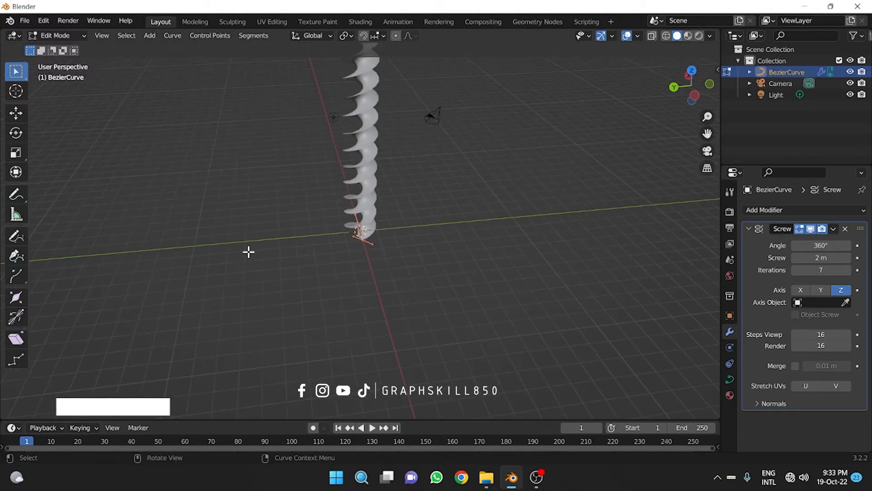
pyautogui.scroll(1, 247, 249)
pyautogui.click(15, 113)
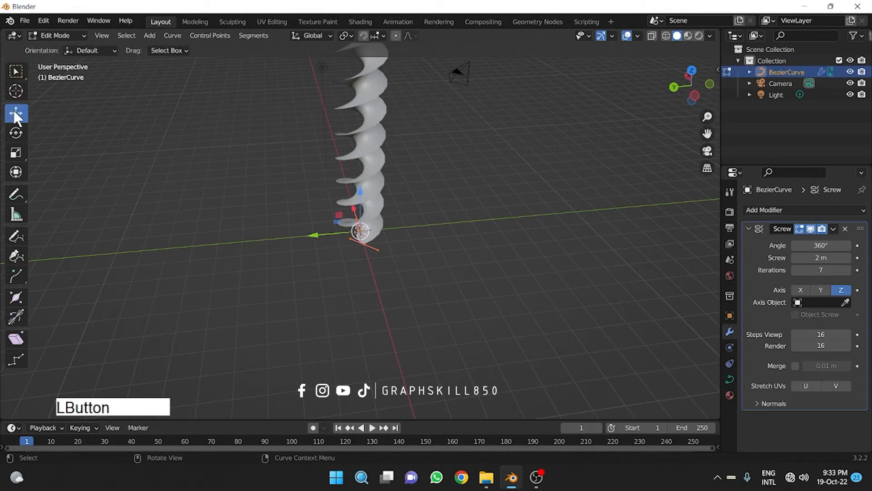
# - Select the control point at the curve's end away from the 3D cursor and move it slightly along the Y axis
pyautogui.moveTo(343, 275); pyautogui.dragTo(344, 277, button='middle')
pyautogui.moveTo(427, 276); pyautogui.dragTo(426, 274, button='middle')
pyautogui.scroll(6, 372, 239)
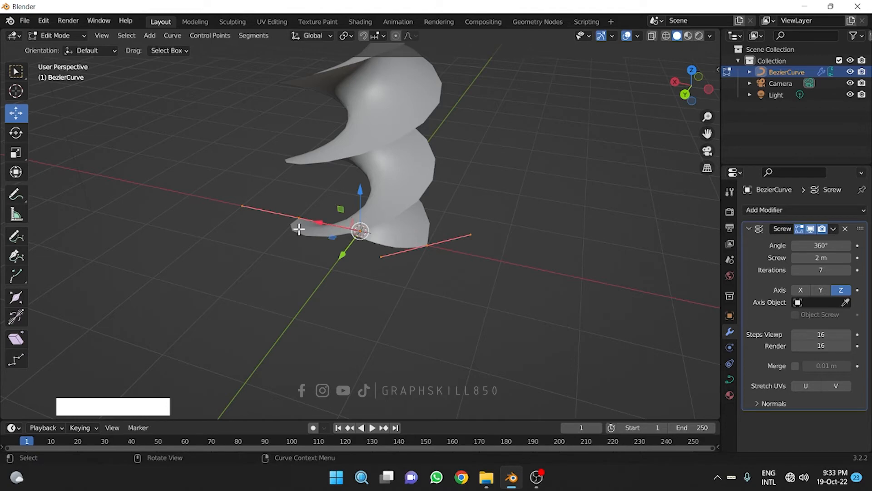
pyautogui.moveTo(298, 226); pyautogui.dragTo(392, 263, button='middle')
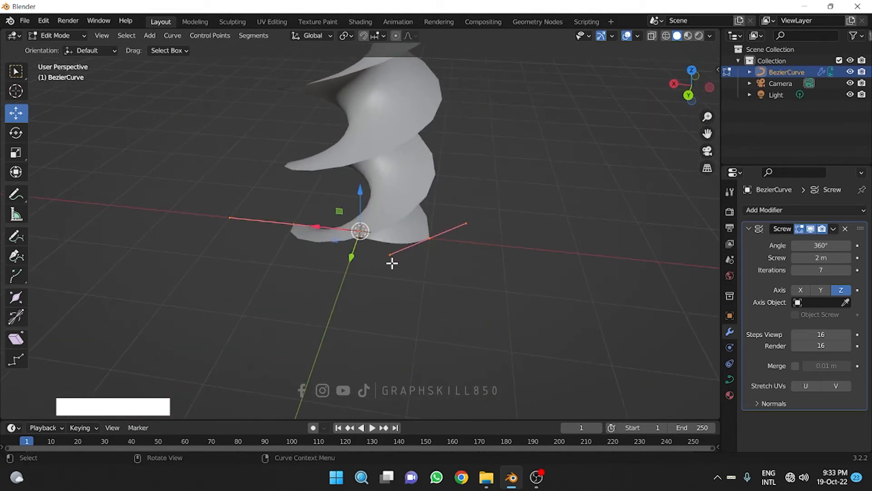
pyautogui.click(430, 239)
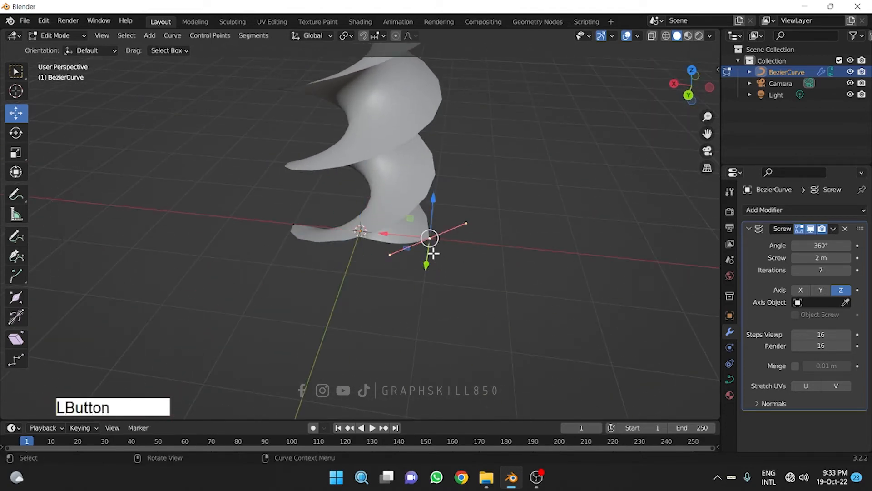
pyautogui.moveTo(426, 262)
pyautogui.mouseDown()
pyautogui.moveTo(409, 297)
pyautogui.moveTo(437, 252)
pyautogui.mouseUp()
# - Move the selected end control point outward along the X axis to widen the spiral, and return to Object Mode
pyautogui.scroll(-7, 442, 325)
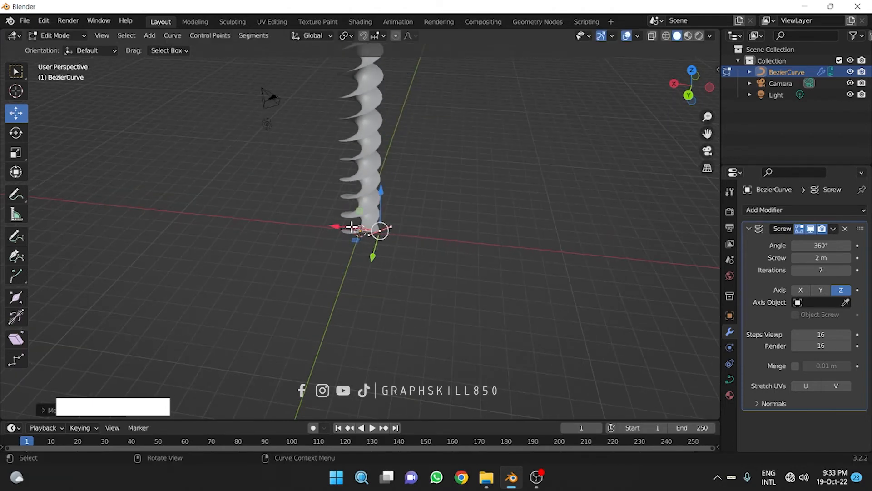
pyautogui.moveTo(352, 226); pyautogui.dragTo(405, 227)
pyautogui.moveTo(404, 228); pyautogui.dragTo(353, 300, button='middle')
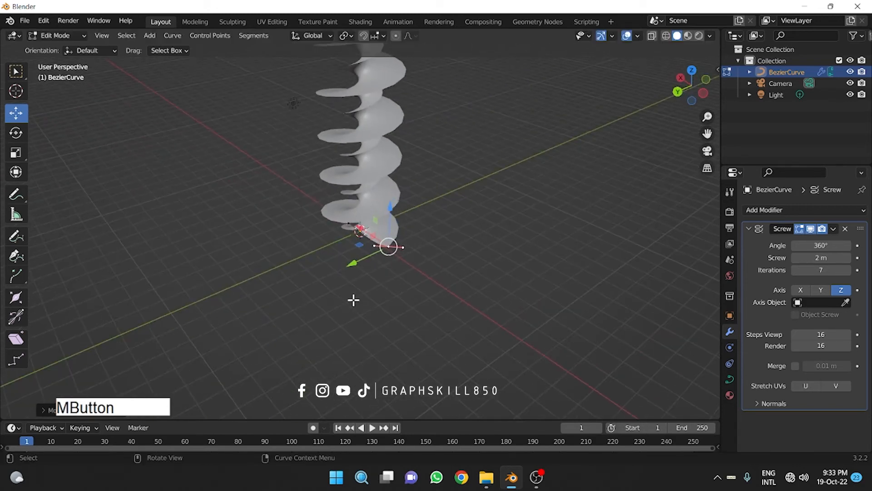
pyautogui.press('Tab')
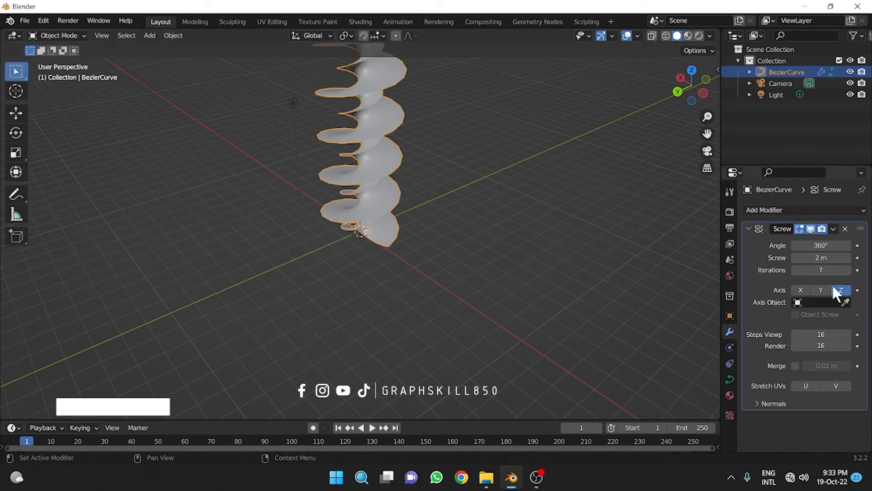
# - Try the Screw modifier's axis on Y and X, and set it back to Z
pyautogui.scroll(-4, 408, 290)
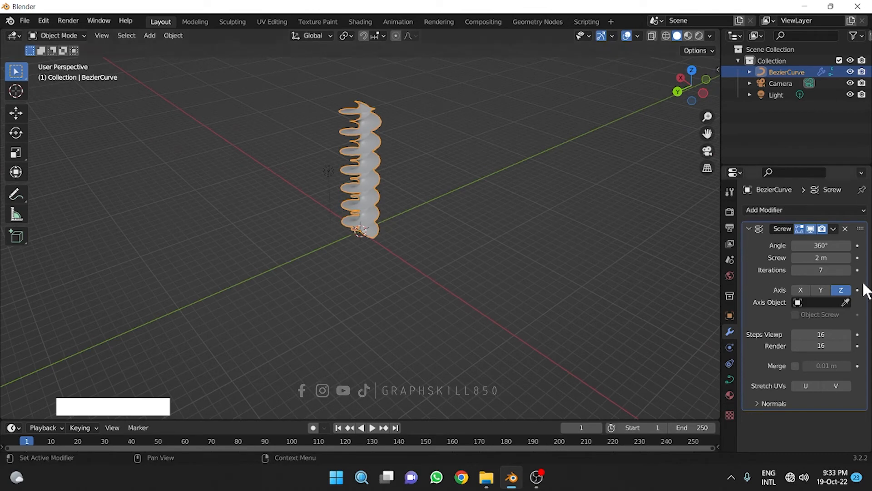
pyautogui.click(822, 291)
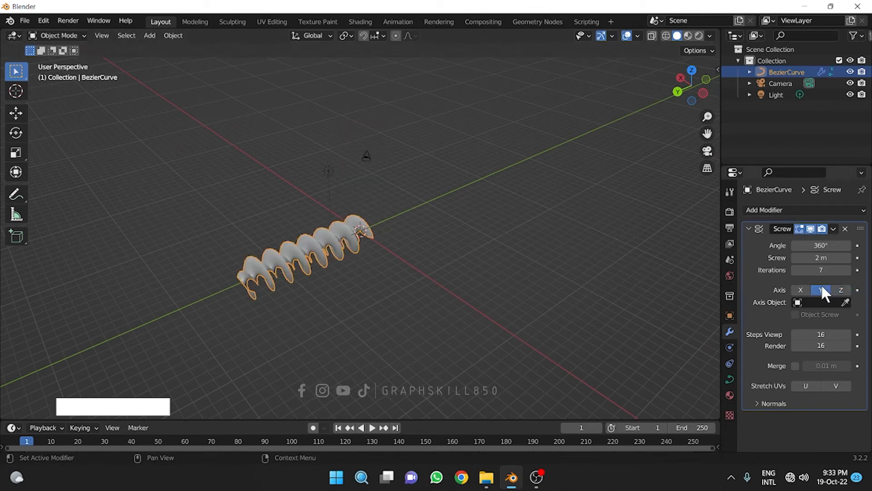
pyautogui.click(802, 289)
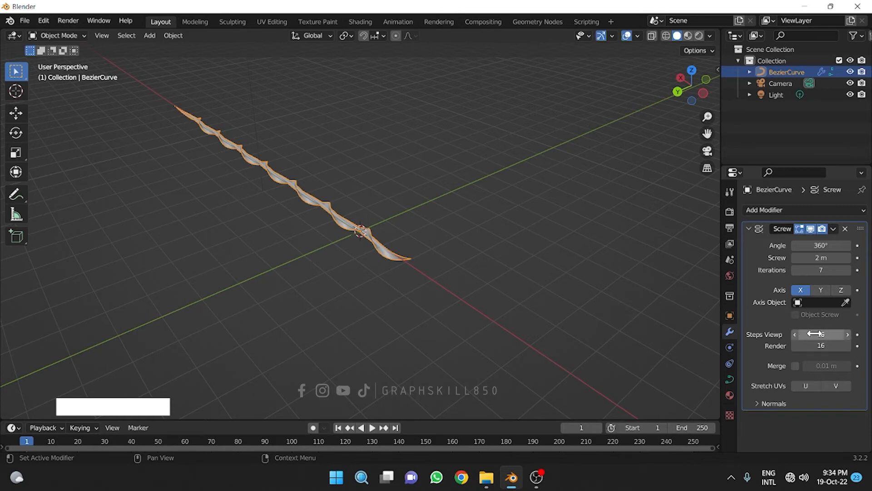
pyautogui.scroll(4, 358, 228)
pyautogui.click(841, 290)
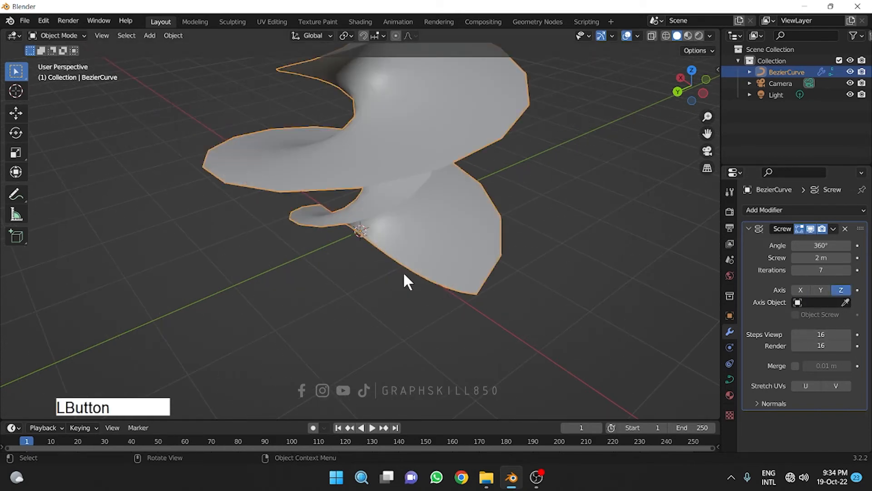
# - Raise the Screw modifier's viewport steps to 28 and show the spiral in wireframe shading
pyautogui.click(848, 334)
pyautogui.click(848, 334)
pyautogui.click(848, 334)
pyautogui.click(849, 334)
pyautogui.click(848, 334)
pyautogui.click(848, 334)
pyautogui.click(848, 334)
pyautogui.click(849, 334)
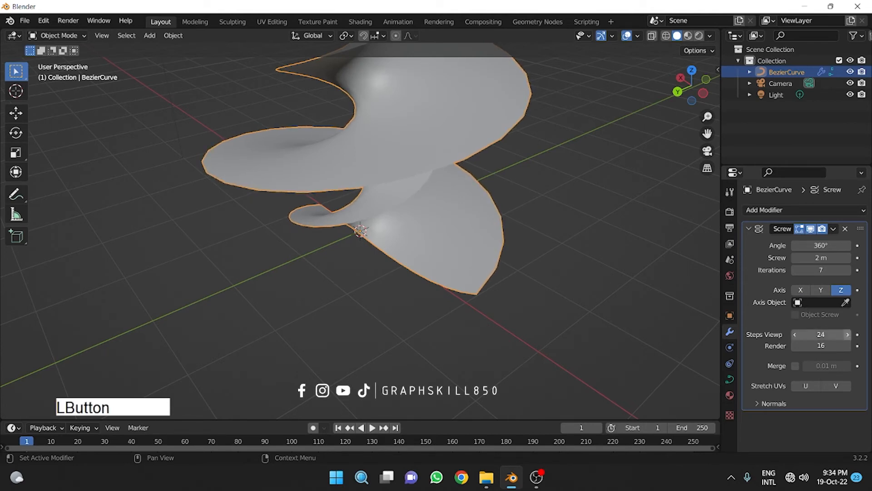
pyautogui.click(849, 334)
pyautogui.click(849, 334)
pyautogui.click(849, 334)
pyautogui.click(848, 334)
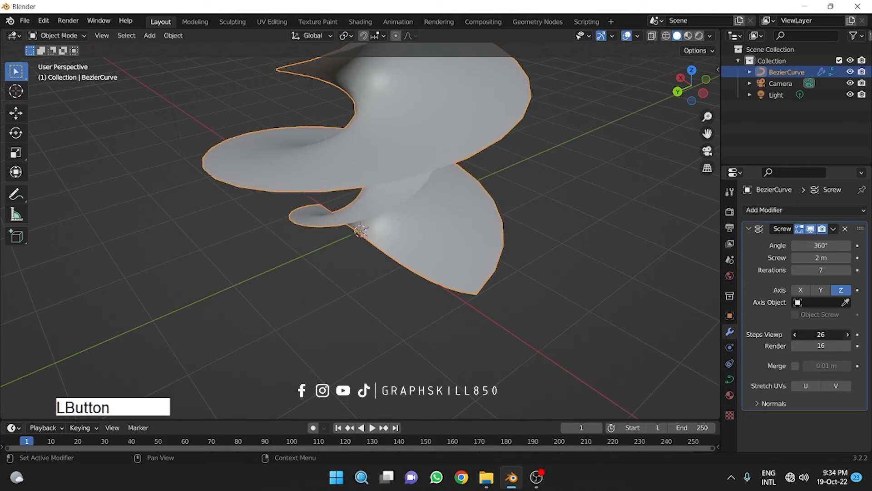
pyautogui.click(664, 36)
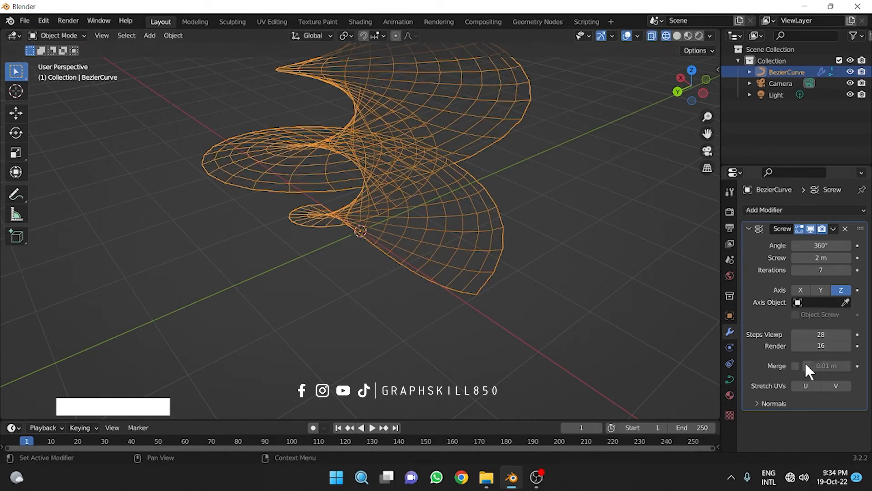
# - Lower the Screw modifier's viewport steps to 10
pyautogui.click(795, 334)
pyautogui.click(795, 334)
pyautogui.click(795, 334)
pyautogui.click(795, 334)
pyautogui.click(795, 335)
pyautogui.click(827, 334)
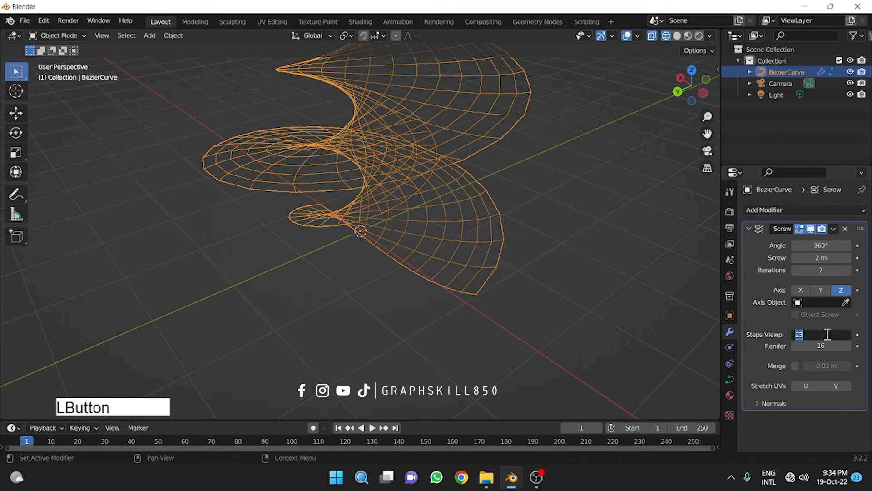
pyautogui.write('10')
pyautogui.press('Return')
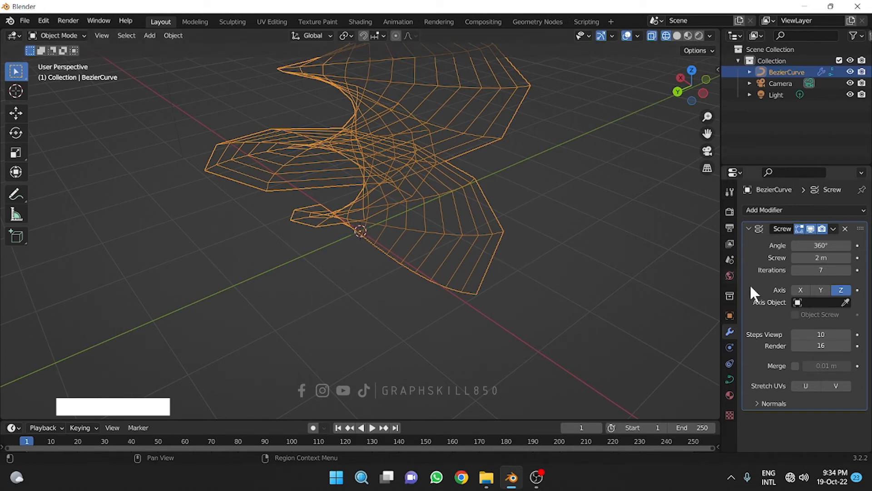
# - Increase the Screw modifier's viewport steps gradually to 26 and check the denser wireframe
pyautogui.click(847, 334)
pyautogui.click(847, 334)
pyautogui.click(847, 335)
pyautogui.click(847, 335)
pyautogui.click(846, 334)
pyautogui.click(846, 335)
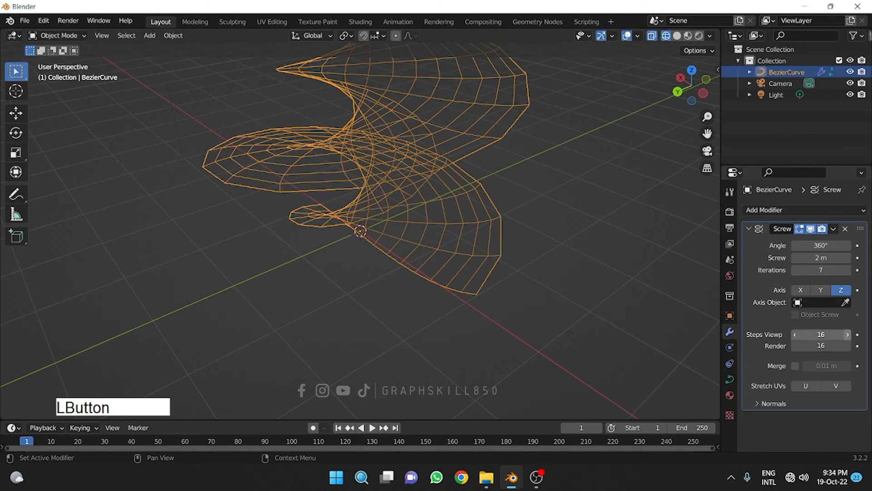
pyautogui.click(846, 335)
pyautogui.click(846, 334)
pyautogui.click(846, 335)
pyautogui.click(846, 335)
pyautogui.click(847, 335)
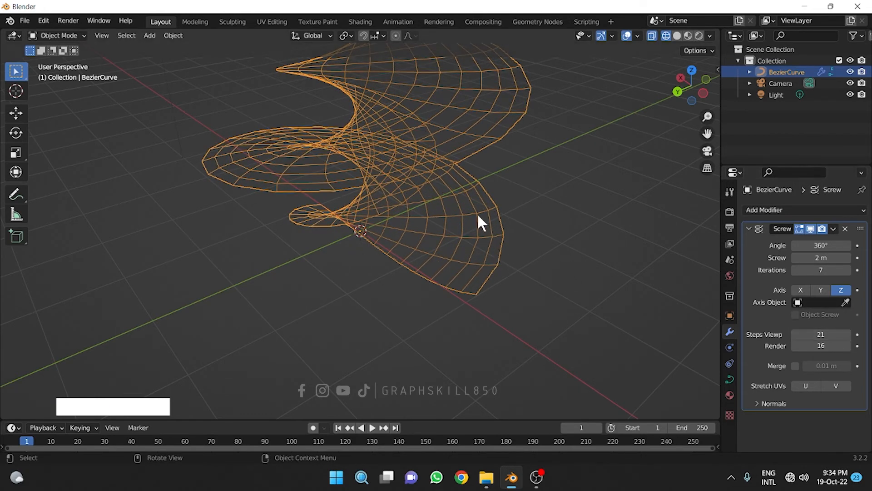
pyautogui.click(847, 334)
pyautogui.click(847, 335)
pyautogui.click(847, 334)
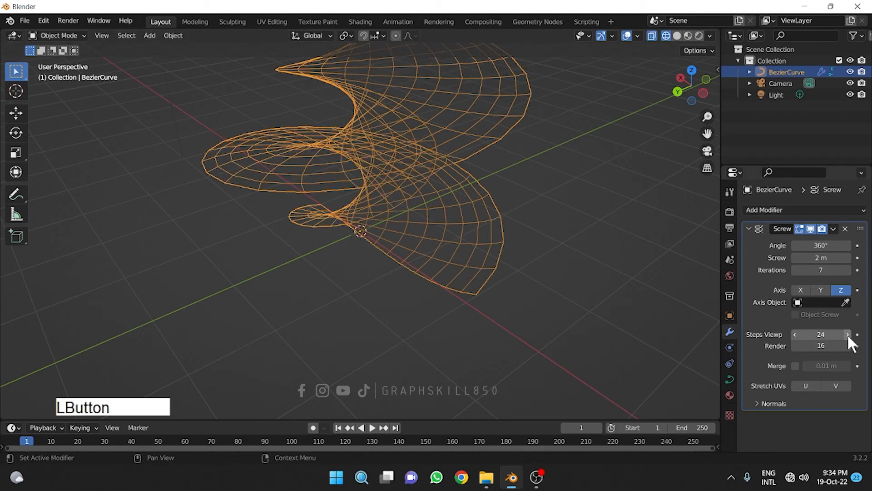
pyautogui.click(847, 334)
pyautogui.click(847, 335)
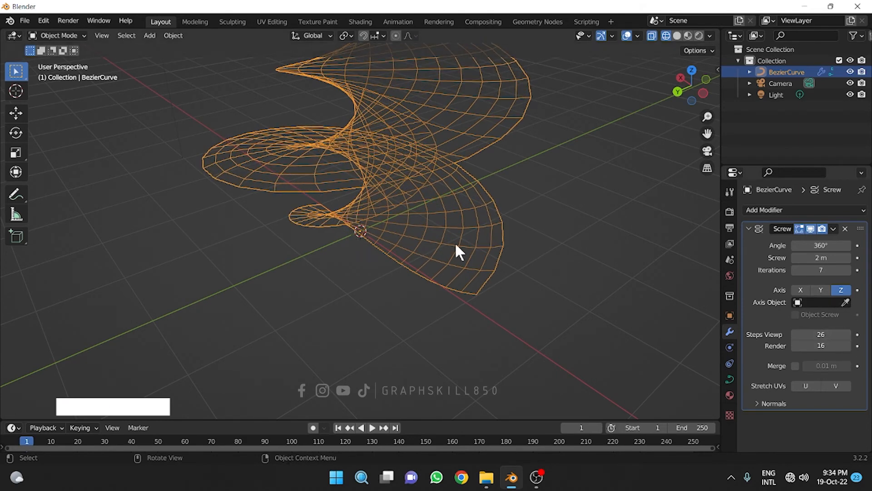
pyautogui.moveTo(457, 246); pyautogui.dragTo(443, 250, button='middle')
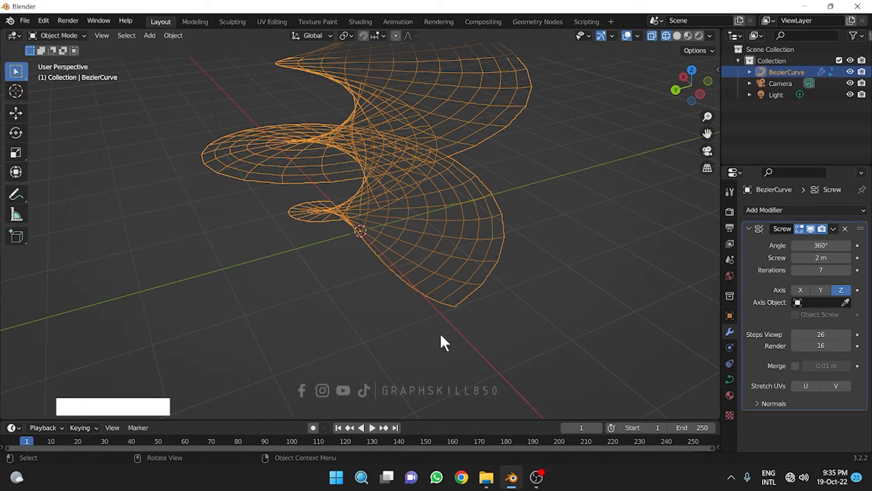
# - Return the viewport to solid shading and view the spiral along its height
pyautogui.scroll(-11, 517, 333)
pyautogui.scroll(7, 353, 141)
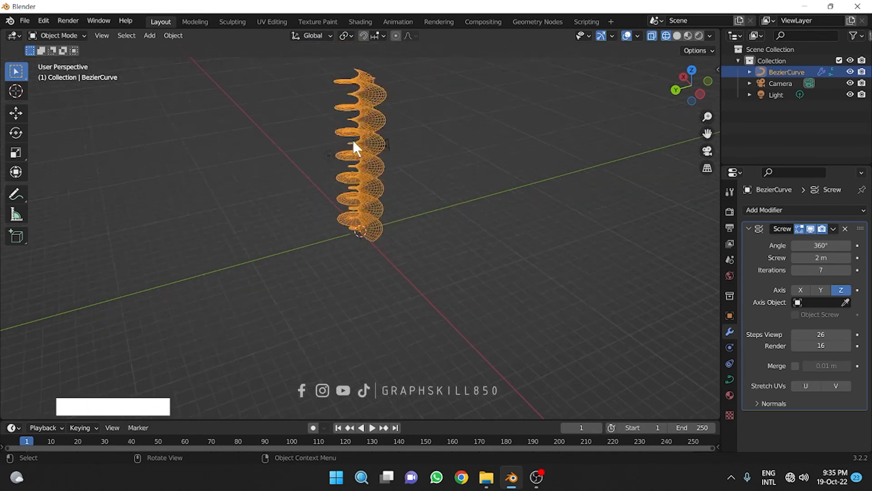
pyautogui.keyDown('shift'); pyautogui.moveTo(428, 162); pyautogui.dragTo(458, 331, button='middle'); pyautogui.keyUp('shift')
pyautogui.click(677, 36)
pyautogui.moveTo(451, 189); pyautogui.dragTo(395, 140, button='middle')
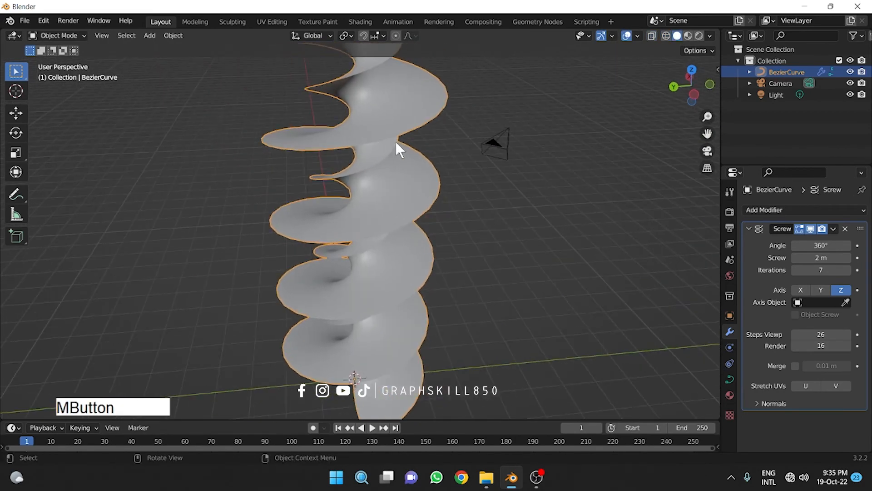
# - Set the scene's camera as the active camera and look at the spiral through it
pyautogui.click(503, 138)
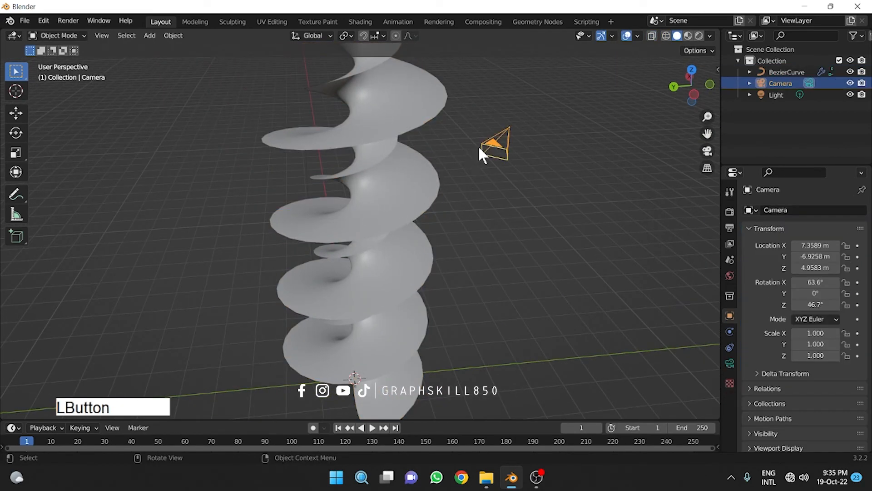
pyautogui.rightClick(497, 142)
pyautogui.rightClick(426, 127)
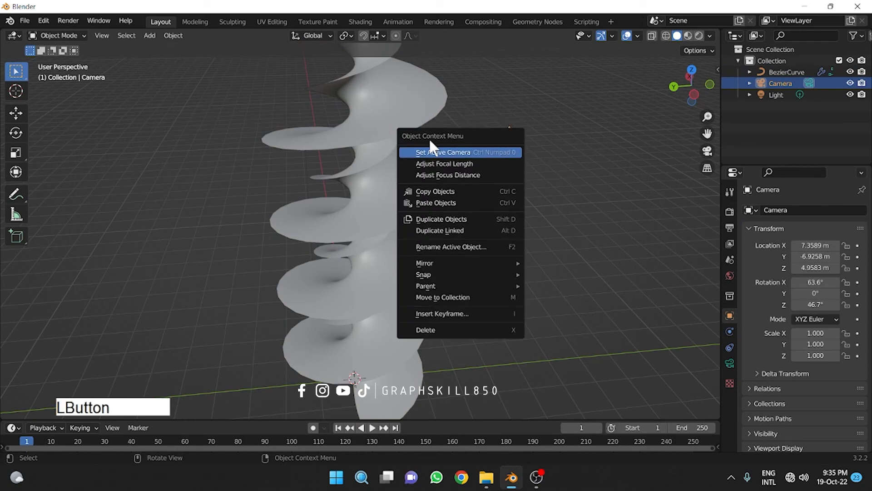
pyautogui.click(429, 142)
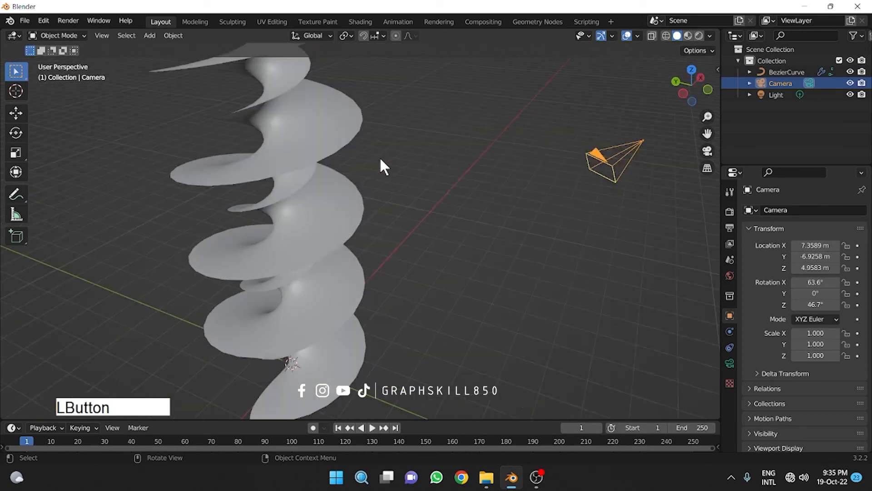
pyautogui.press('KP_0')
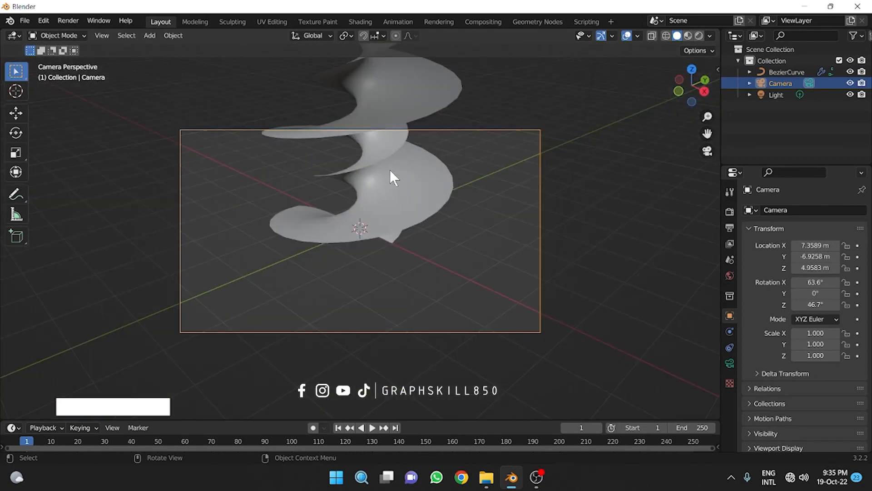
pyautogui.keyDown('shift'); pyautogui.moveTo(391, 172); pyautogui.dragTo(399, 231, button='middle'); pyautogui.keyUp('shift')
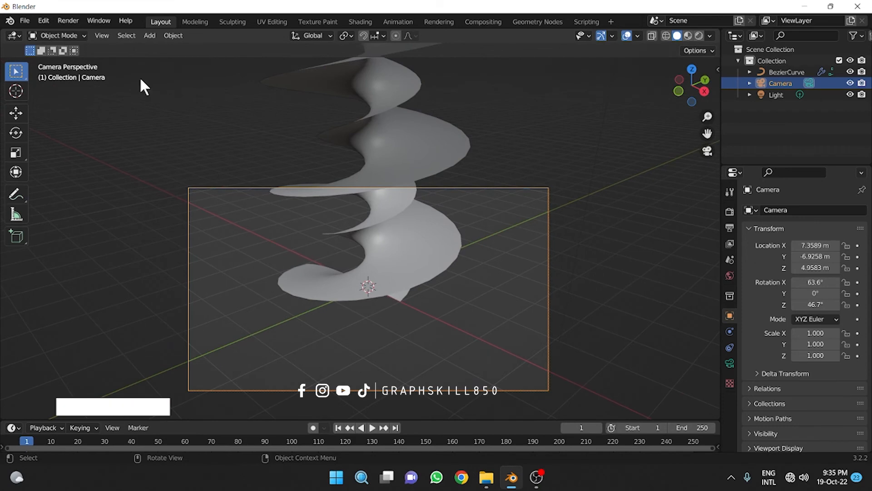
# - Render a still image from the camera view, inspect the spiral's edges and close the render window
pyautogui.click(60, 19)
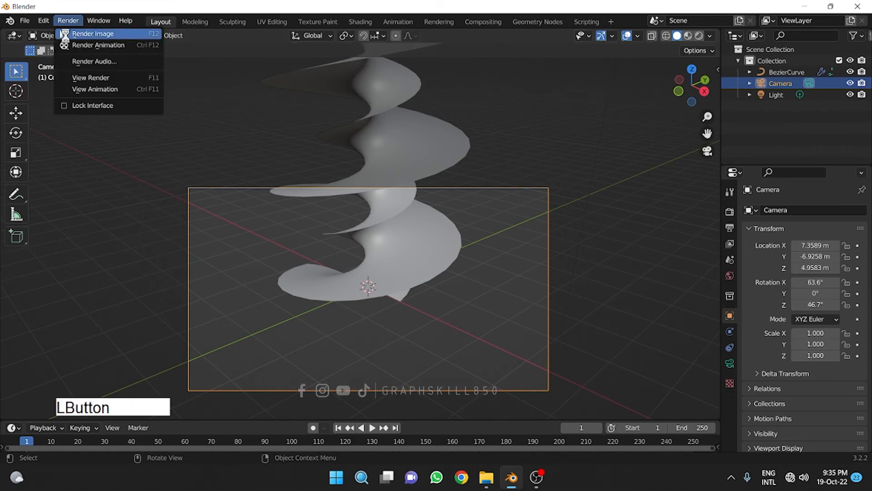
pyautogui.click(66, 33)
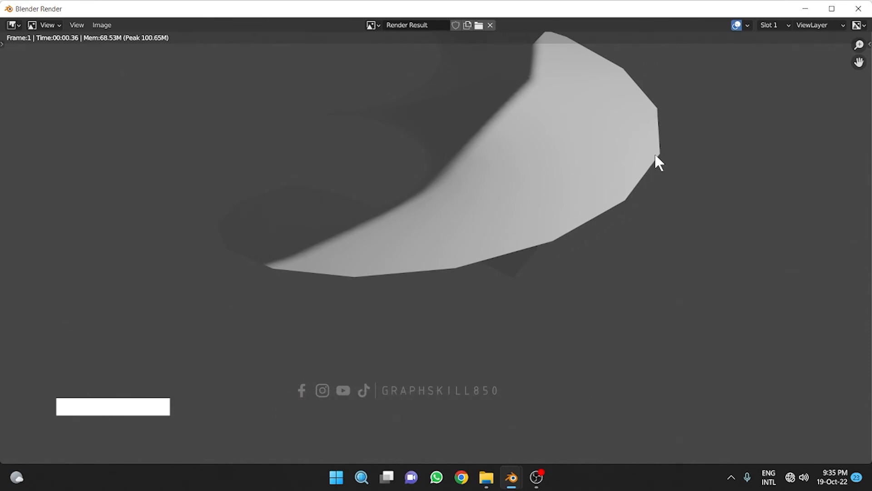
pyautogui.click(852, 9)
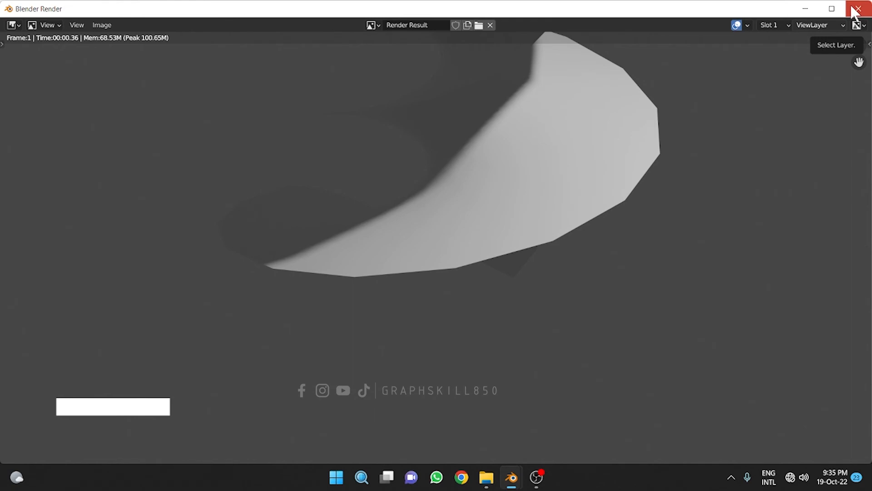
# - Close the render window, select the spiral curve and raise the Screw modifier's viewport steps to 492
pyautogui.click(857, 8)
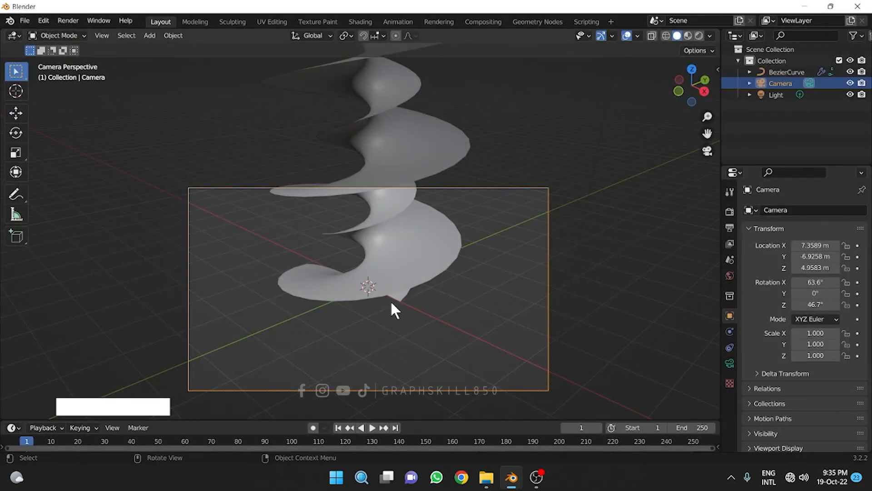
pyautogui.click(393, 284)
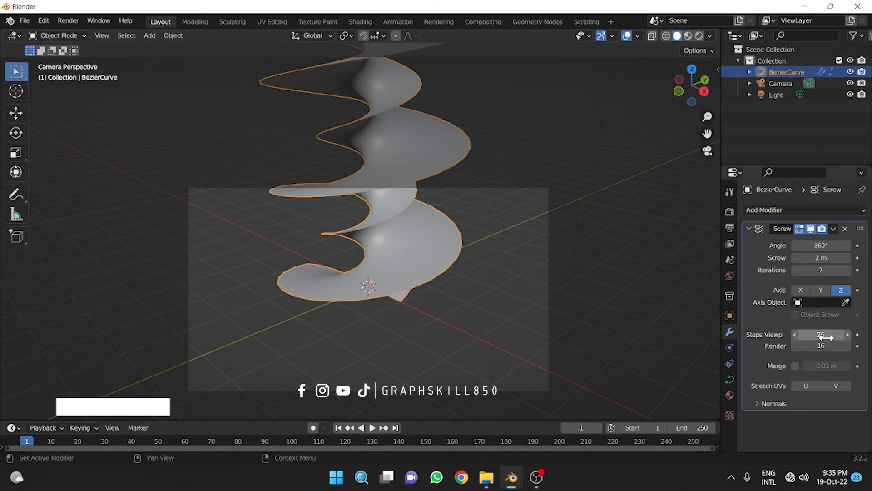
pyautogui.scroll(6, 548, 315)
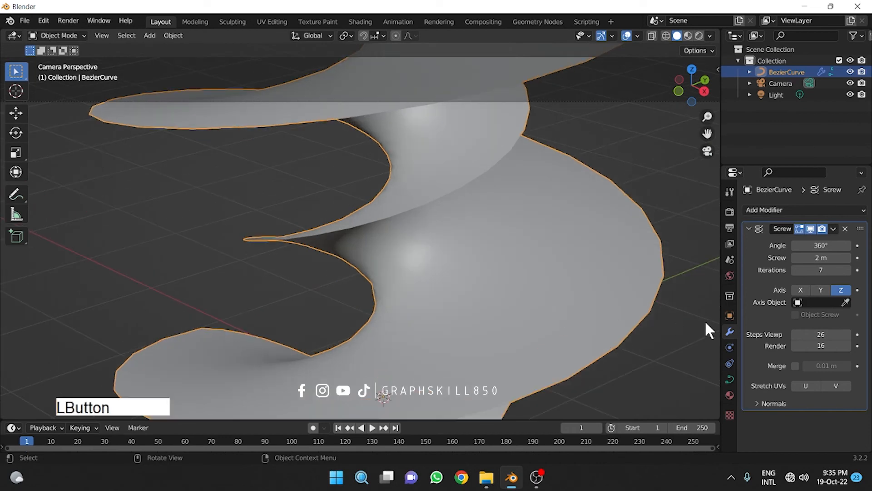
pyautogui.moveTo(825, 334); pyautogui.dragTo(866, 334)
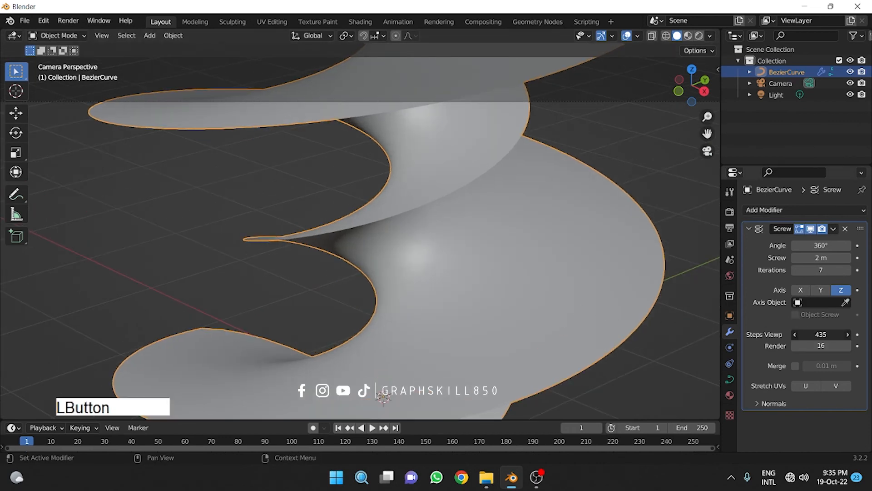
pyautogui.click(664, 364)
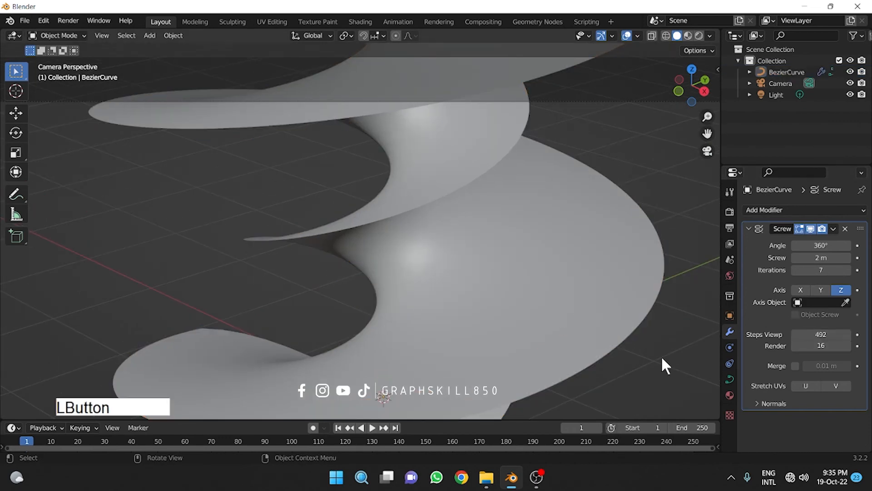
# - Reselect the spiral, render the camera view again to compare its edges with the viewport, and dismiss the render window
pyautogui.click(597, 304)
pyautogui.scroll(-4, 539, 282)
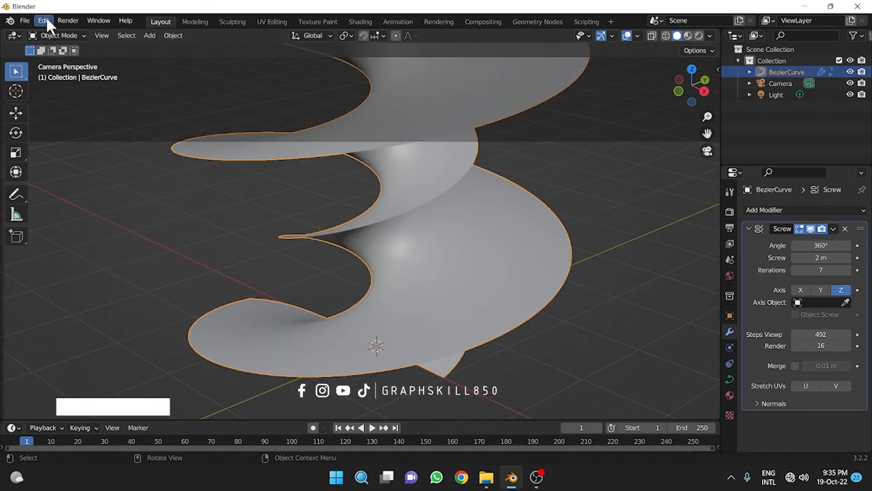
pyautogui.click(68, 20)
pyautogui.click(91, 33)
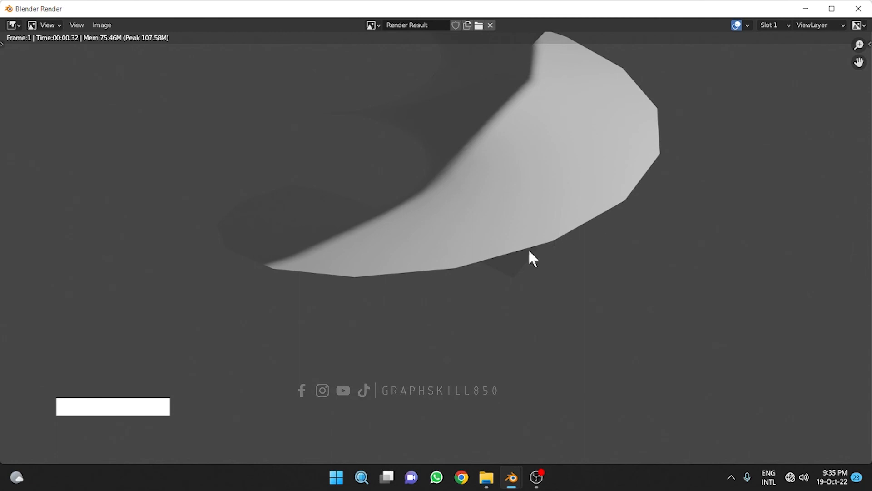
pyautogui.click(805, 8)
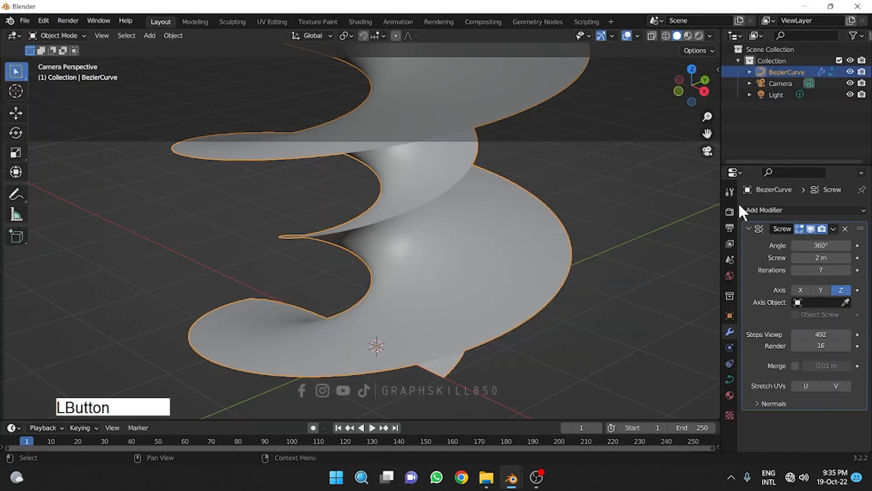
# - Leave the viewport steps value as it is and view the whole spiral from outside the camera view
pyautogui.click(824, 334)
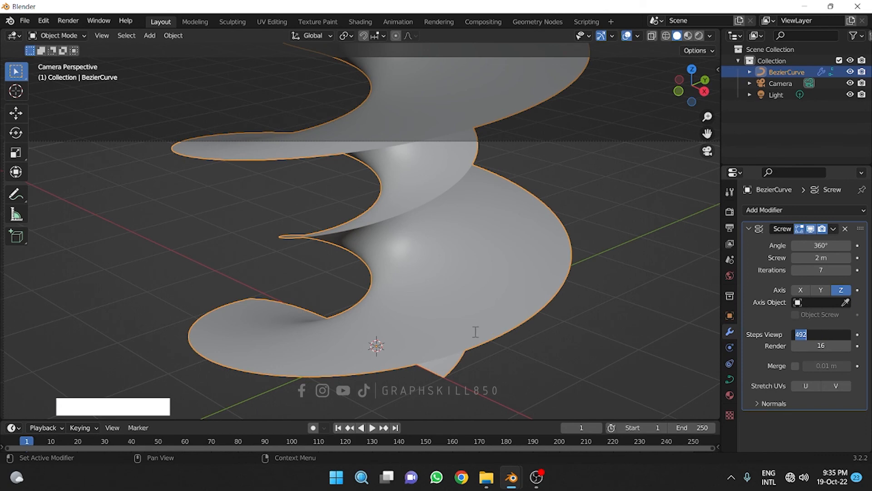
pyautogui.click(726, 373)
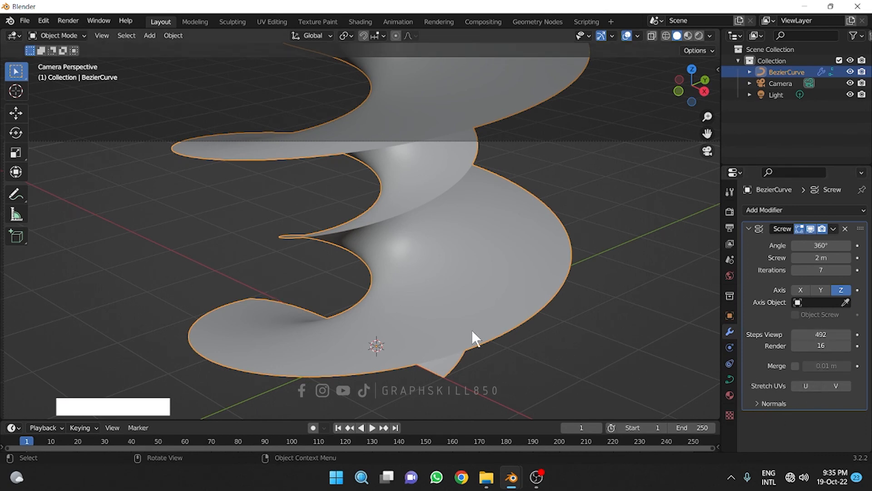
pyautogui.scroll(-2, 472, 339)
pyautogui.moveTo(483, 335); pyautogui.dragTo(702, 268, button='middle')
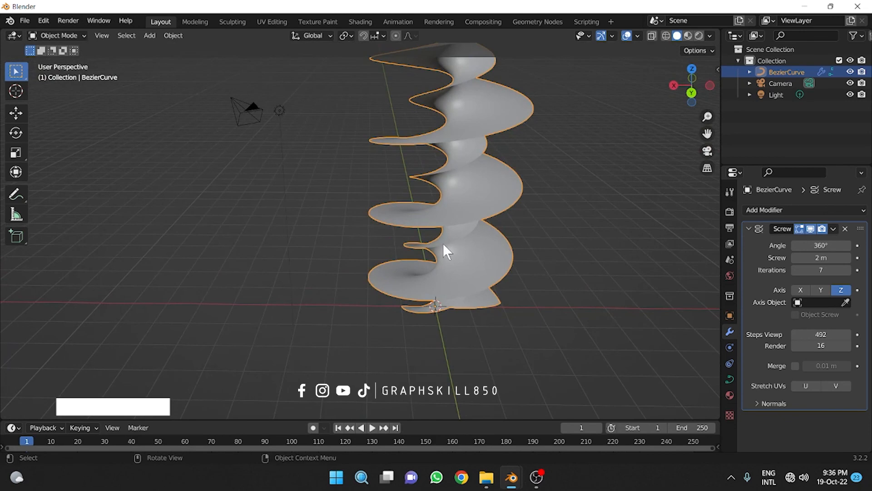
pyautogui.scroll(-2, 443, 244)
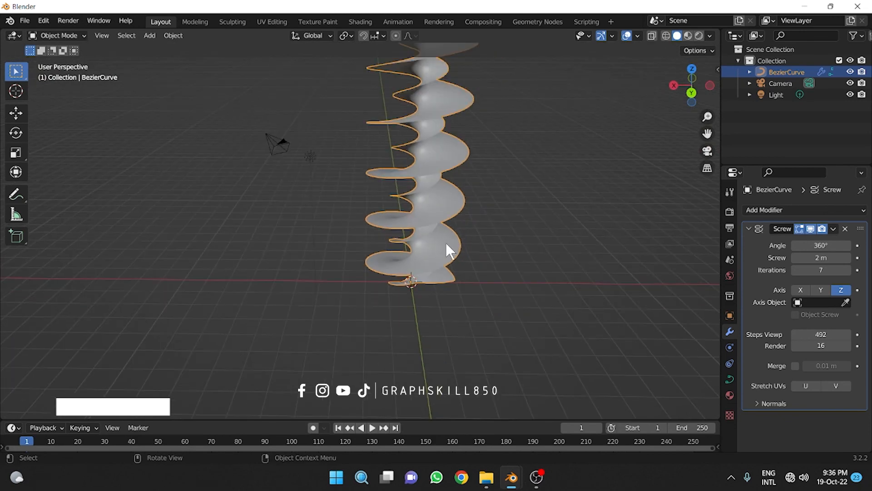